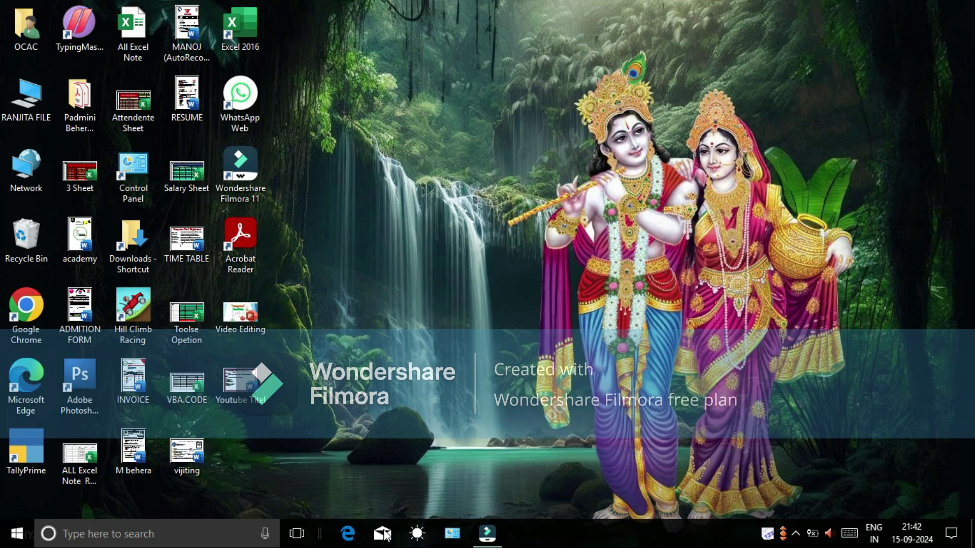
Open Word 2016, create a new blank document and dismiss the Office updates notice.
left_click(151, 539)
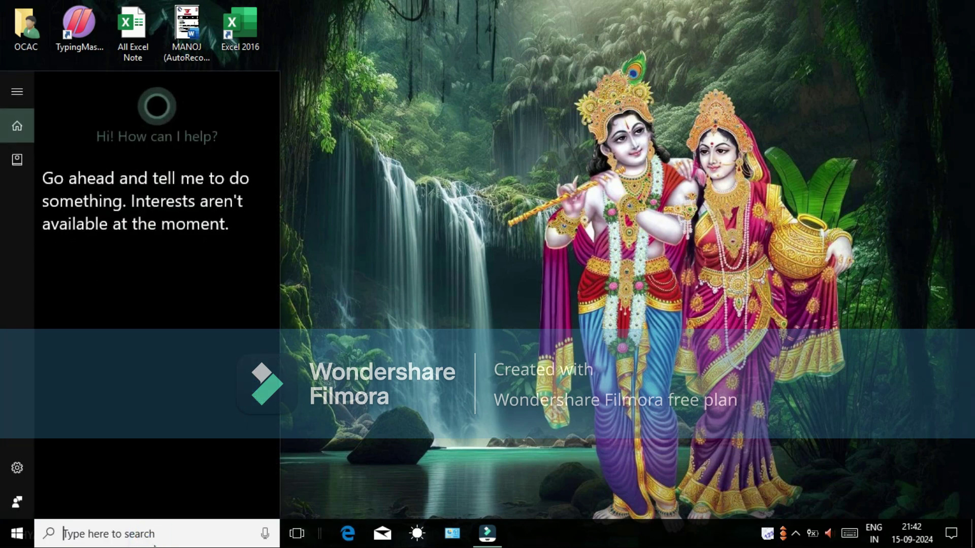
type("ms word")
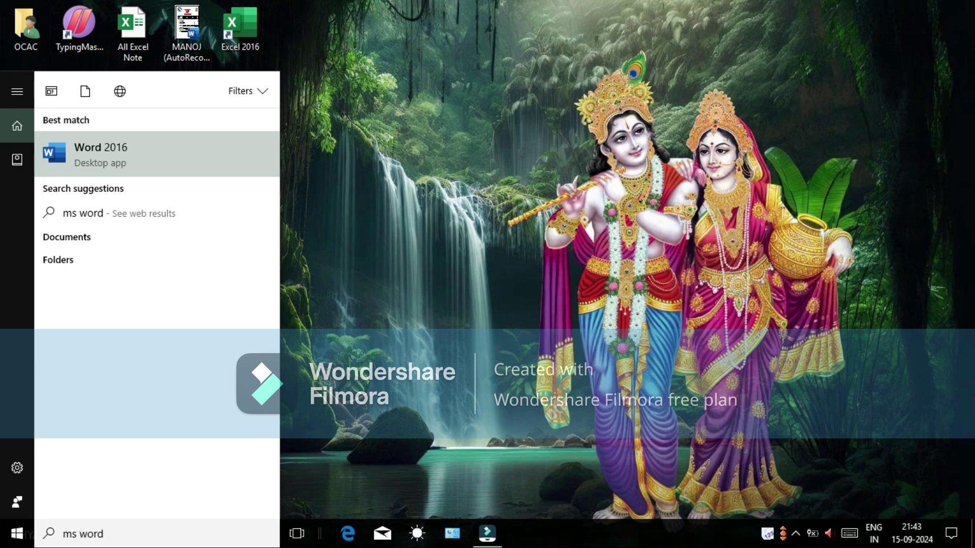
left_click(105, 160)
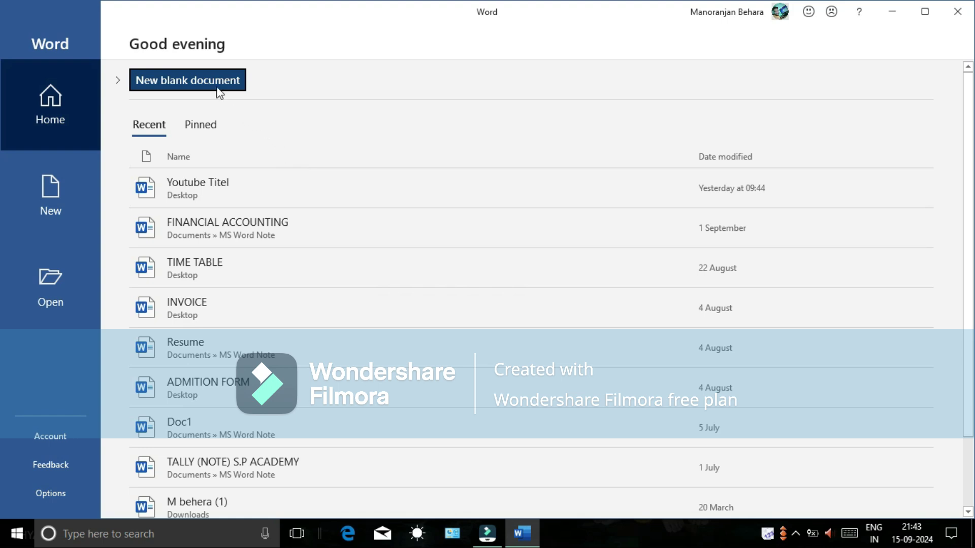
left_click(179, 80)
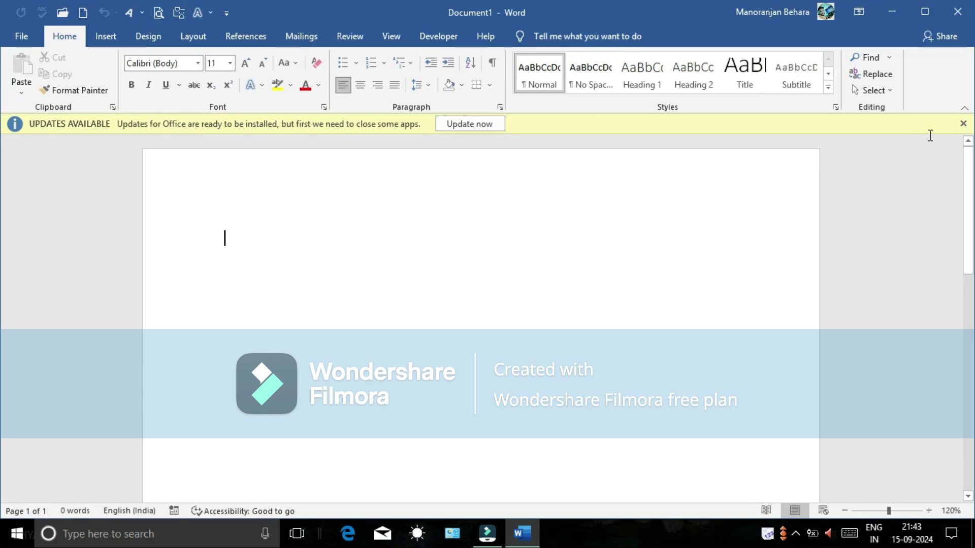
left_click(963, 124)
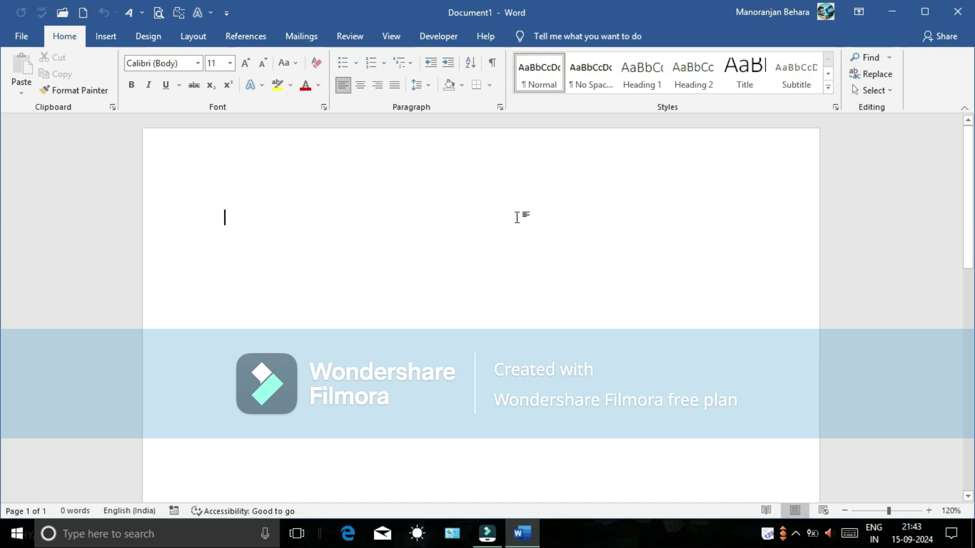
Draw a circle with the Oval shape, enlarge it to about 8.57 cm across and place it in the page's upper middle.
left_click(99, 35)
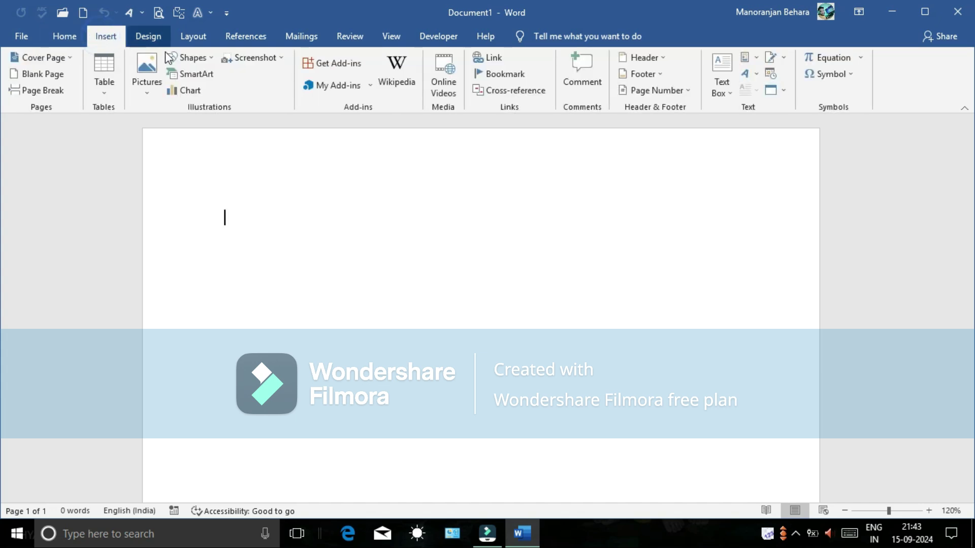
left_click(198, 59)
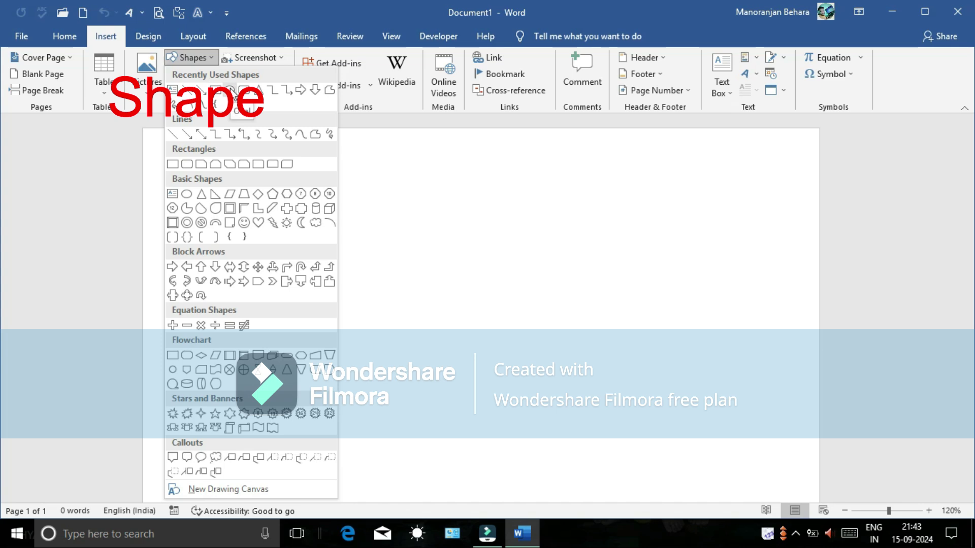
left_click(230, 91)
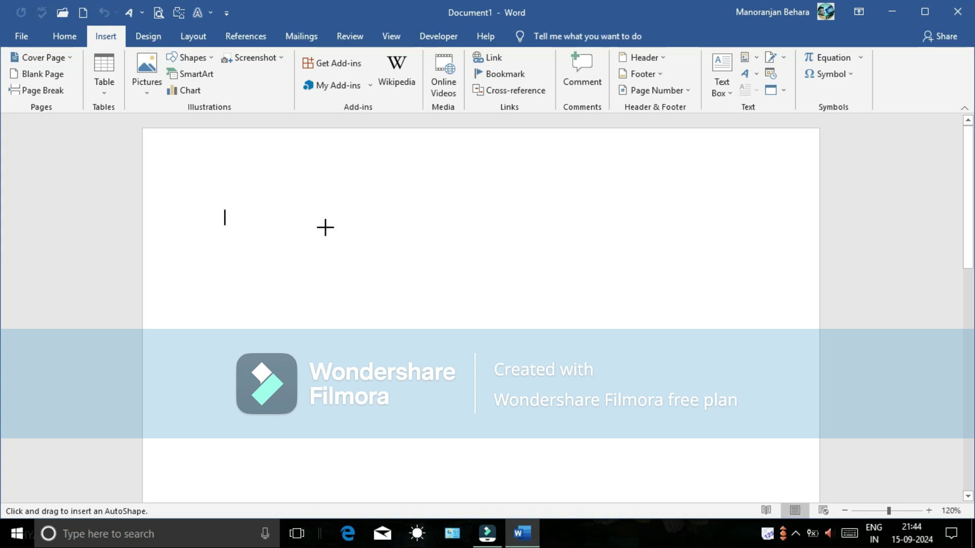
mouse_move(327, 229)
left_mouse_down()
mouse_move(405, 311)
mouse_move(527, 394)
left_mouse_up()
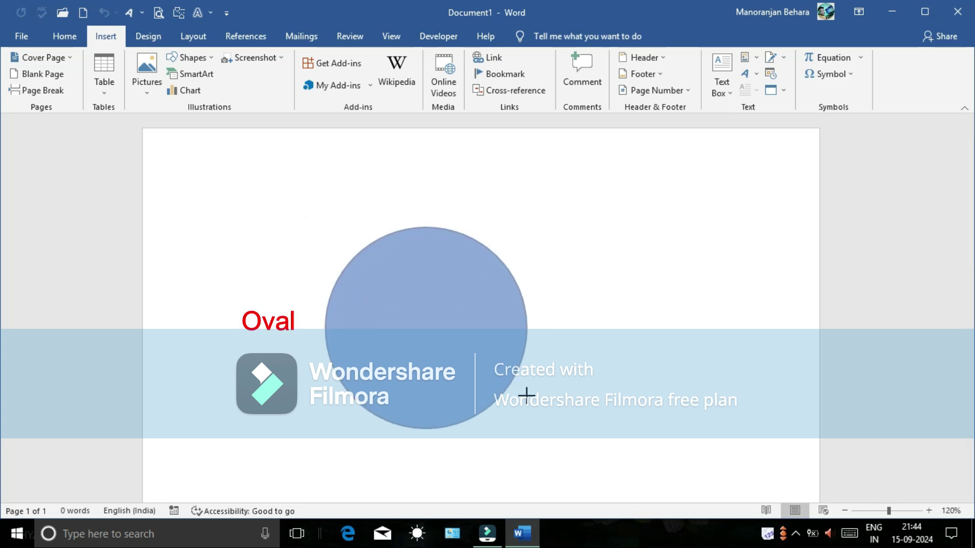
left_click_drag(527, 394, 527, 395)
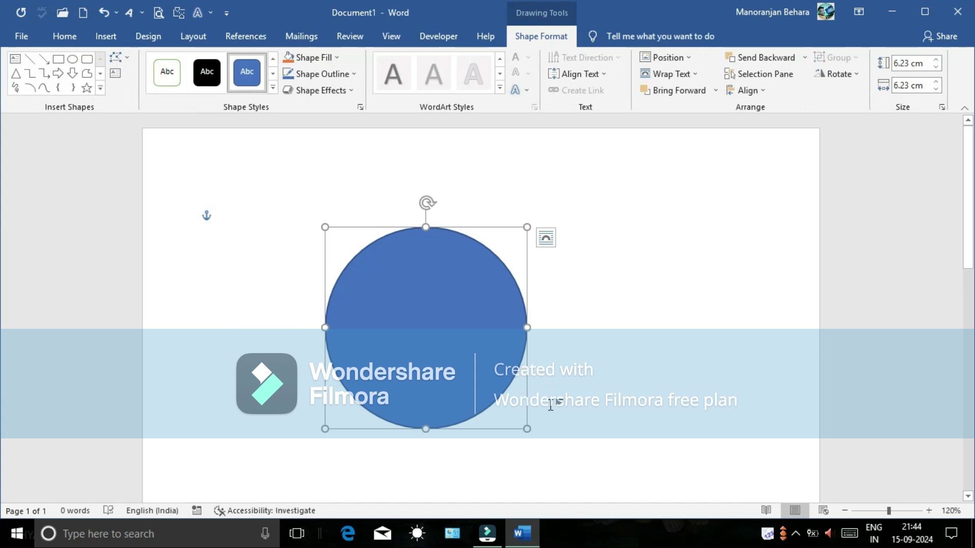
left_click_drag(526, 428, 600, 463)
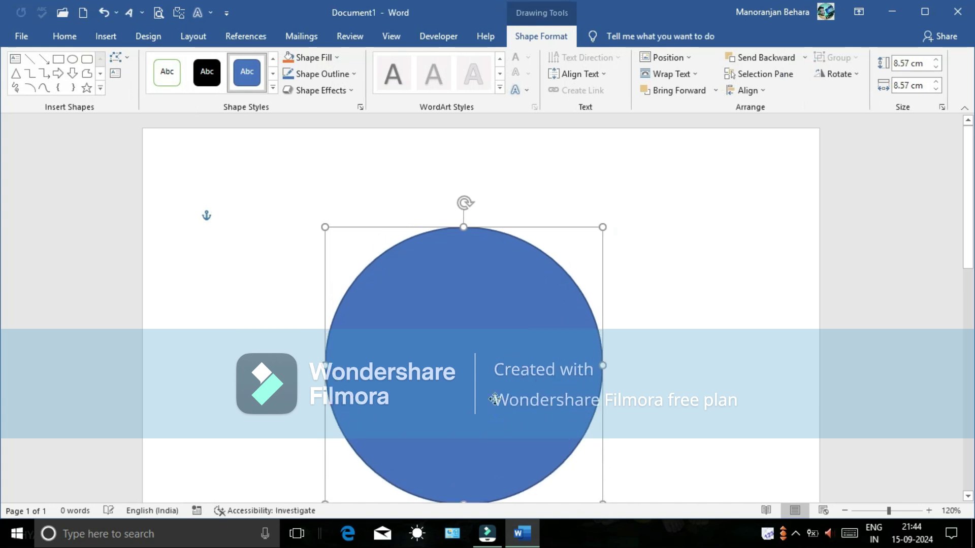
left_click_drag(494, 399, 479, 379)
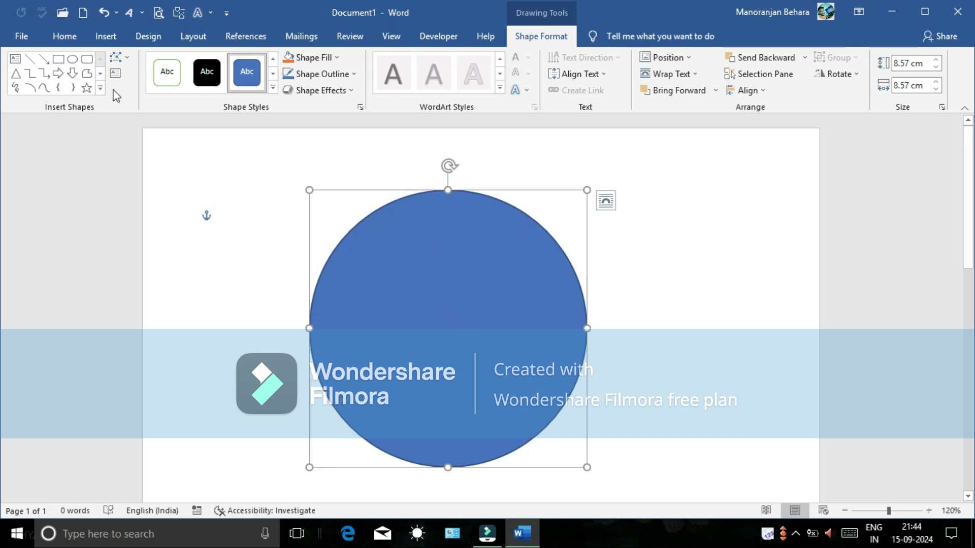
Draw a second circle about 3.71 cm across inside the large one and align both by center and middle.
left_click(74, 60)
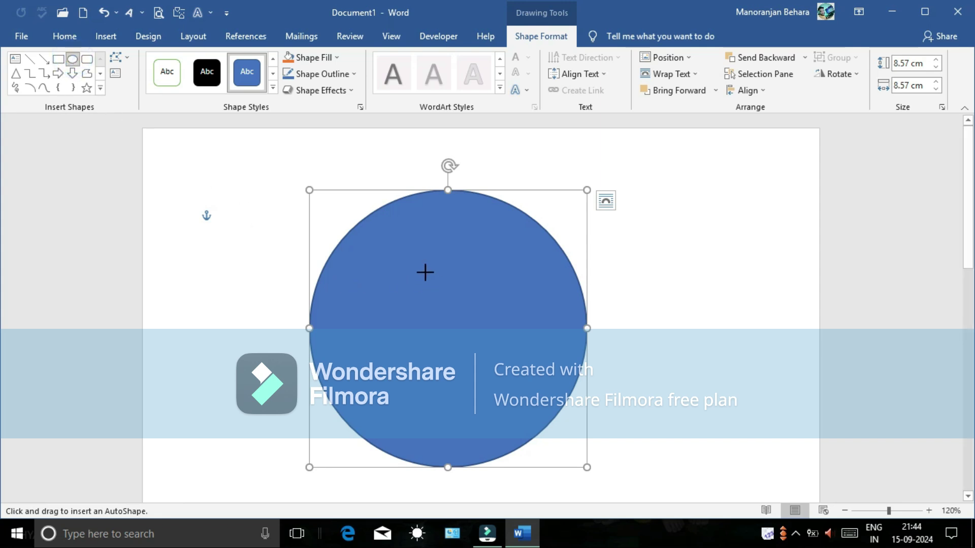
mouse_move(425, 272)
left_mouse_down()
mouse_move(513, 392)
mouse_move(471, 395)
left_mouse_up()
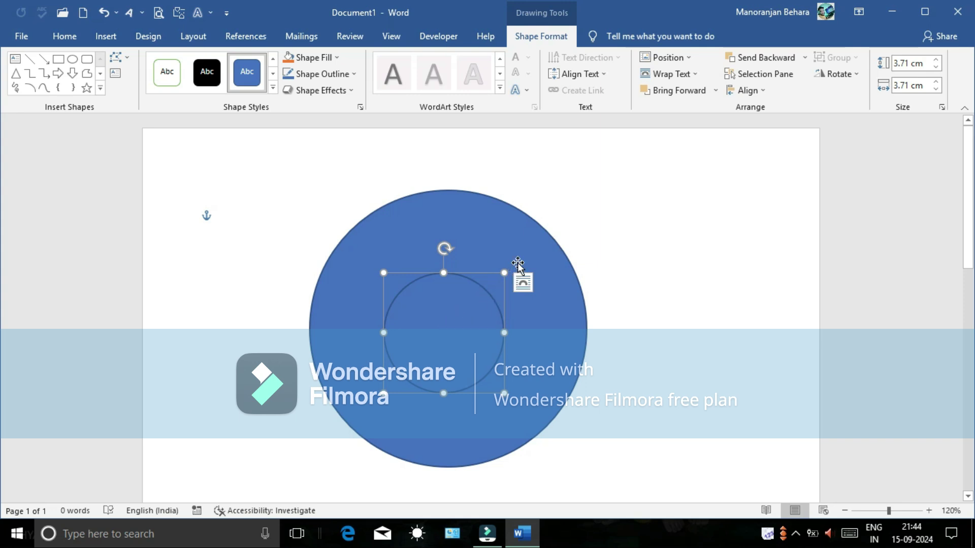
left_click(523, 222, "shift")
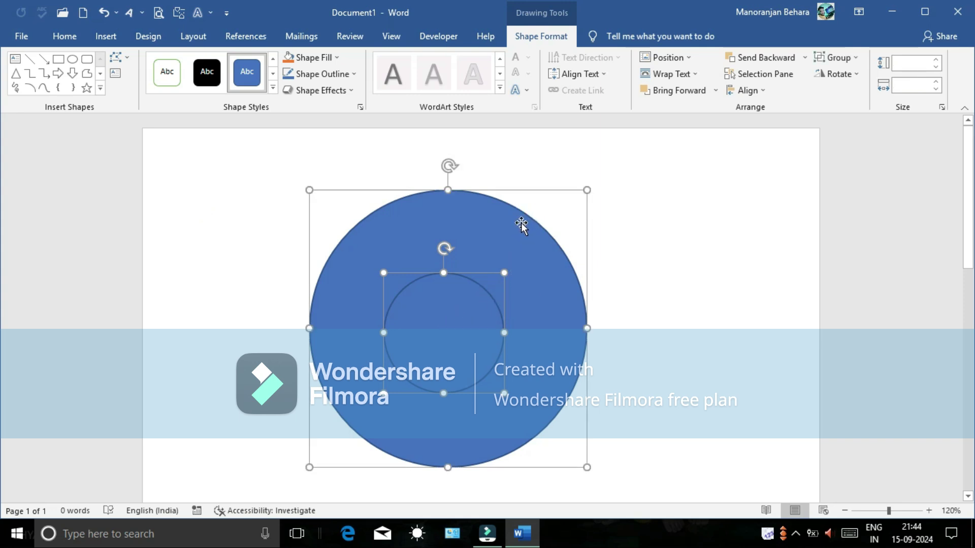
left_click(761, 91)
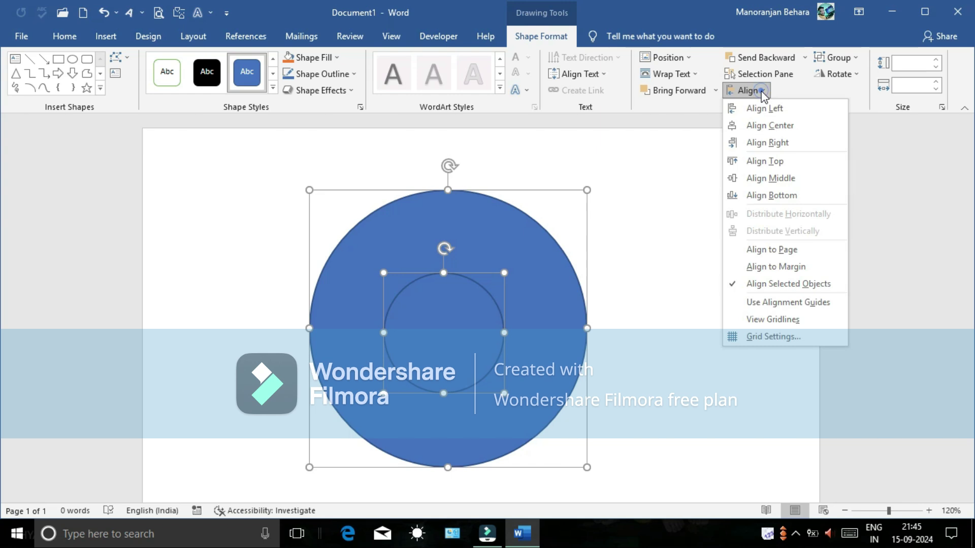
left_click(761, 126)
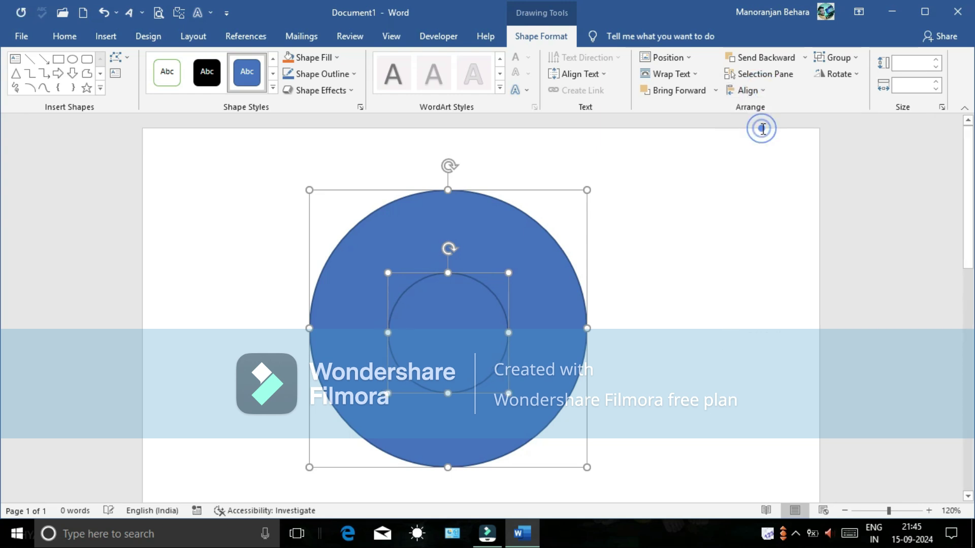
left_click(757, 90)
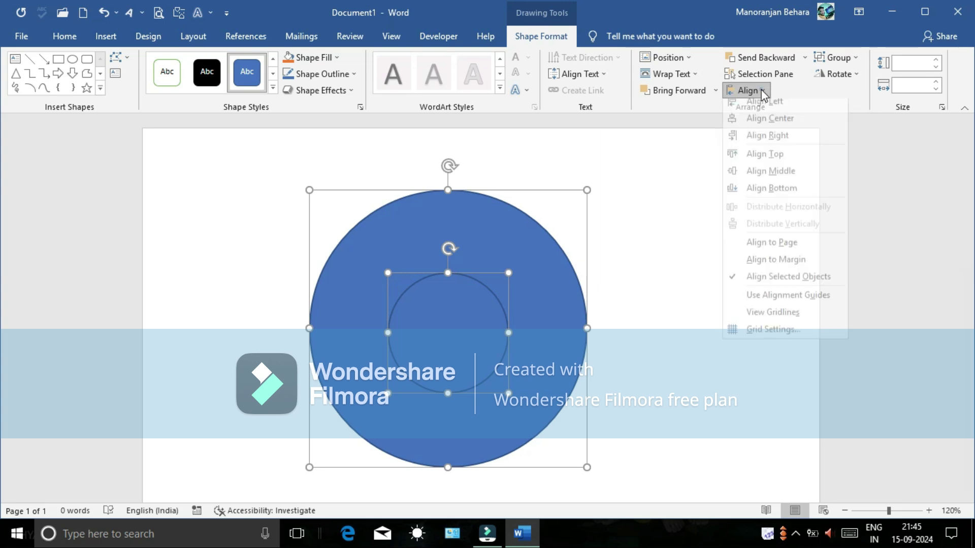
left_click(766, 179)
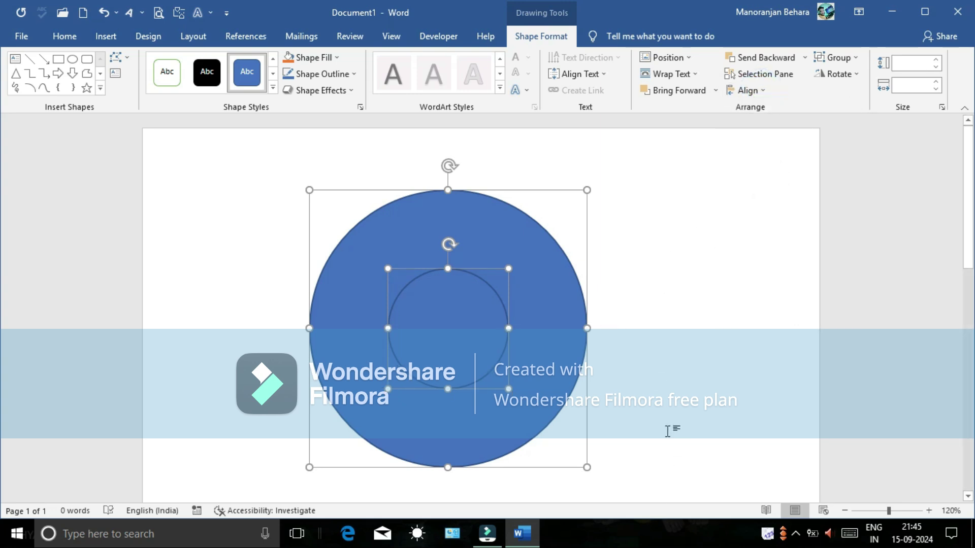
left_click(628, 357)
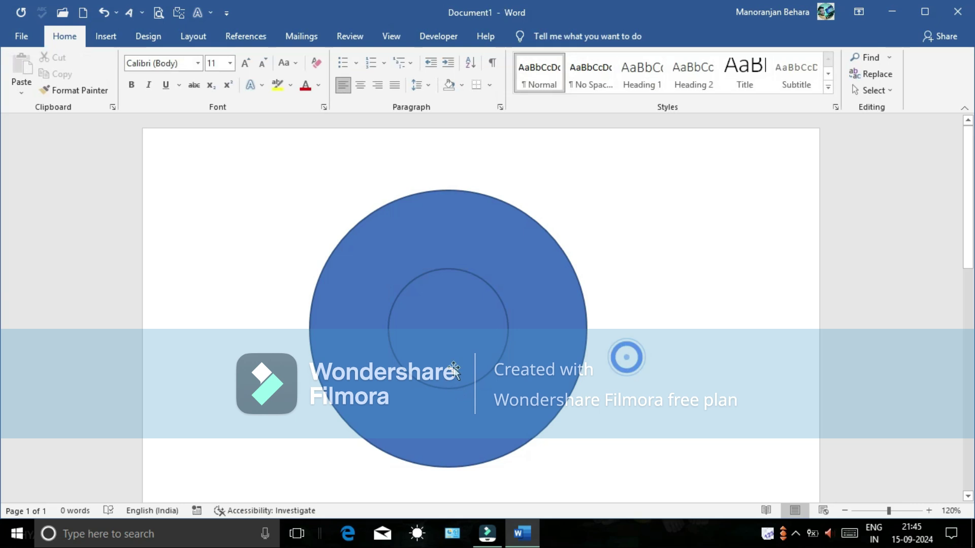
Fill the small inner circle with white so the two circles form a ring.
left_click(454, 371)
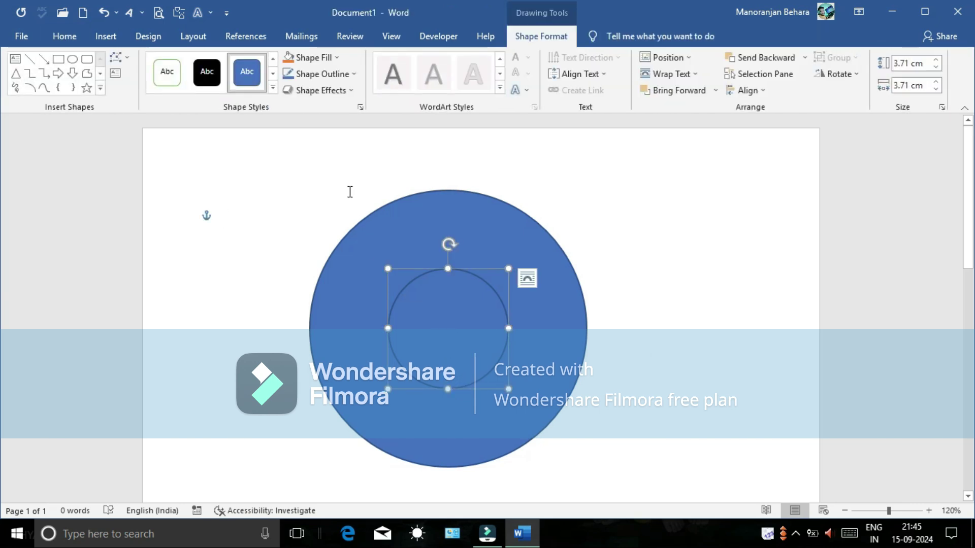
left_click(333, 58)
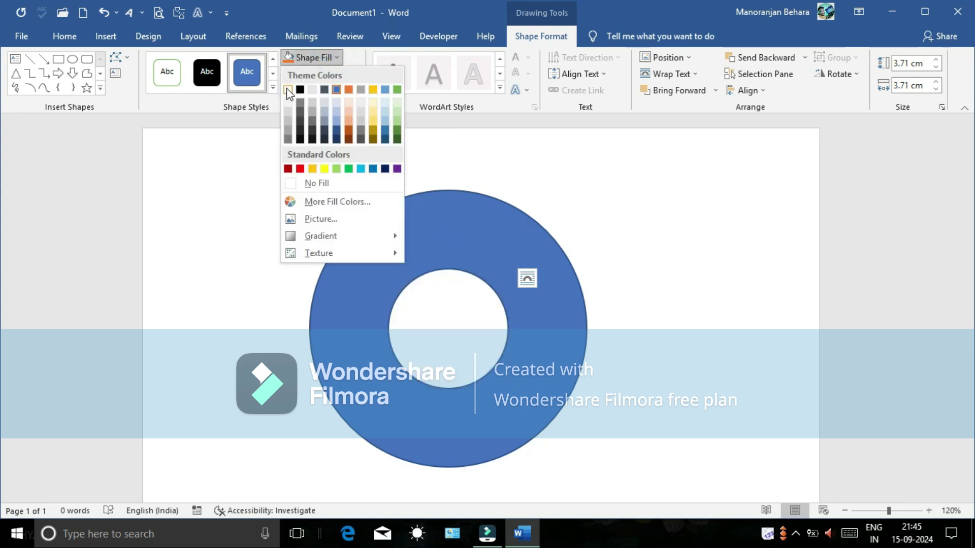
left_click(288, 91)
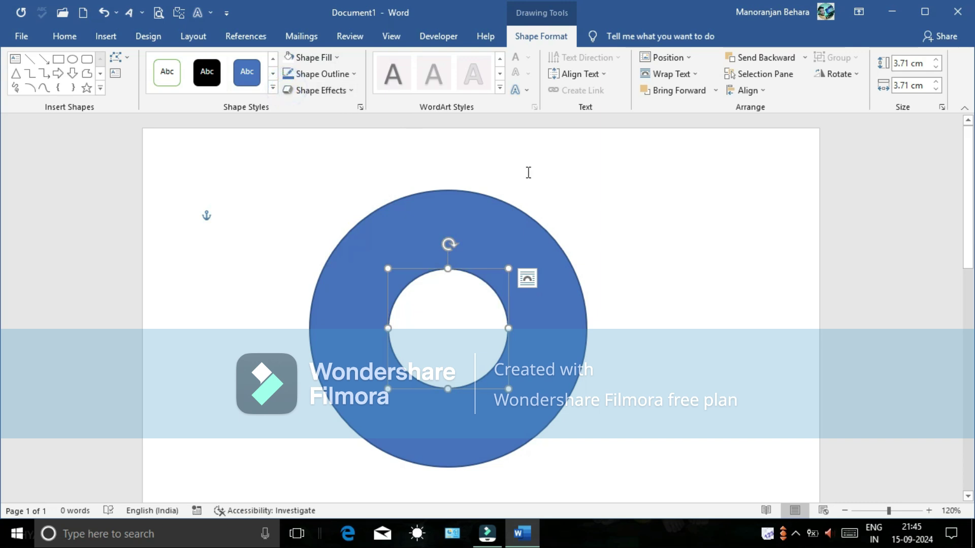
left_click(652, 351)
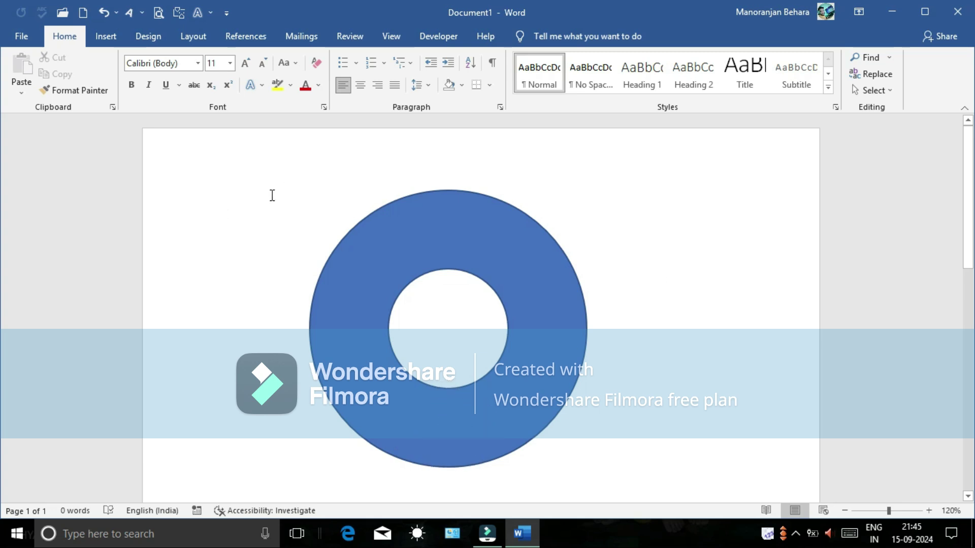
Draw a narrow rectangle about 2.61 cm high and 0.55 cm wide from the inner circle to the ring's lower edge.
left_click(94, 36)
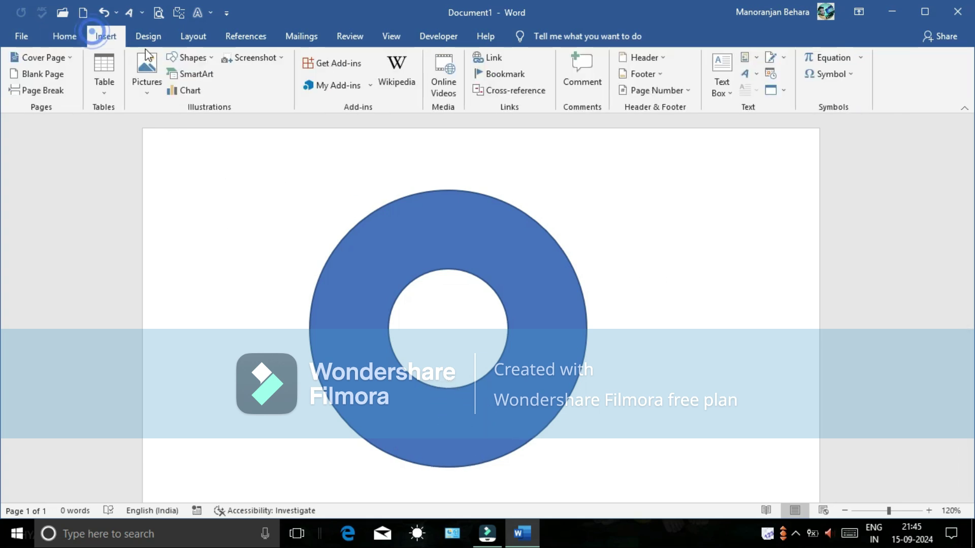
left_click(191, 61)
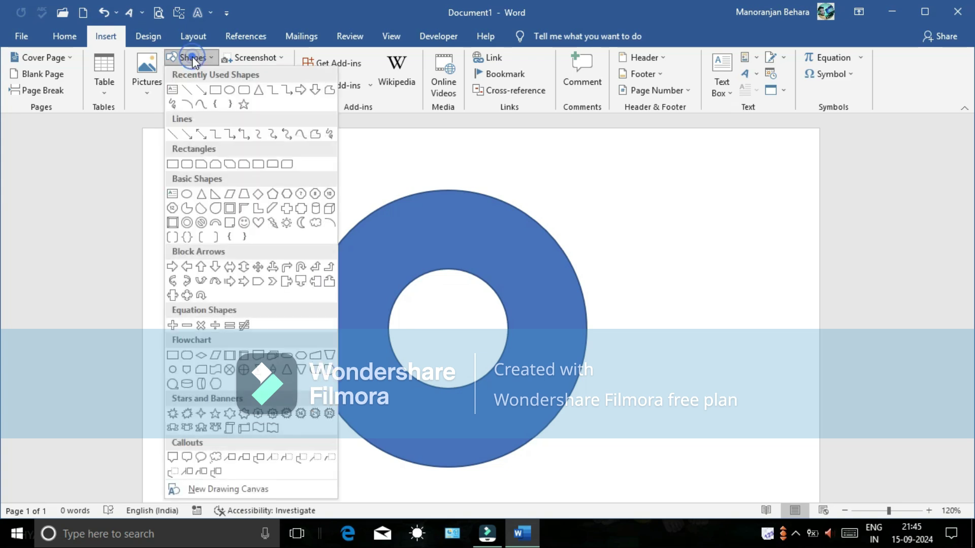
left_click(215, 91)
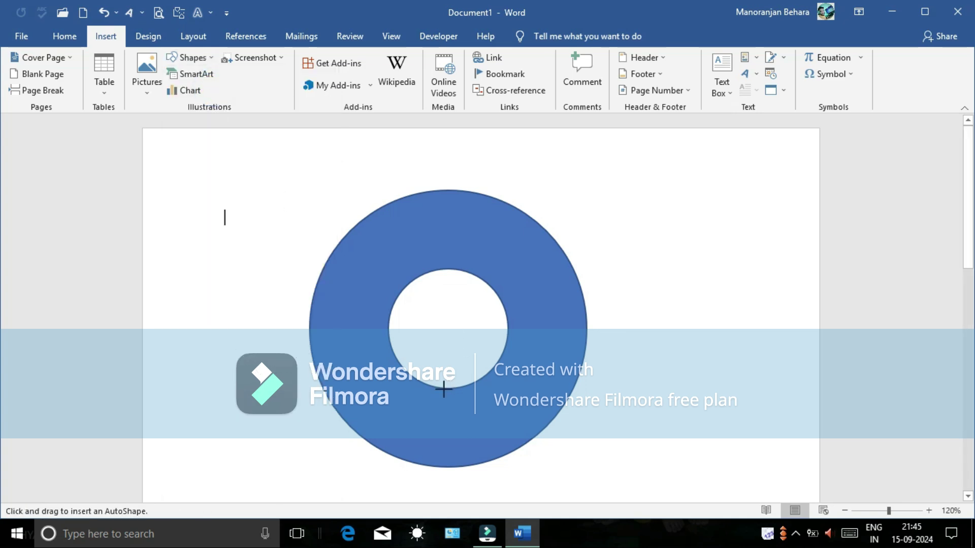
left_click_drag(445, 389, 464, 467)
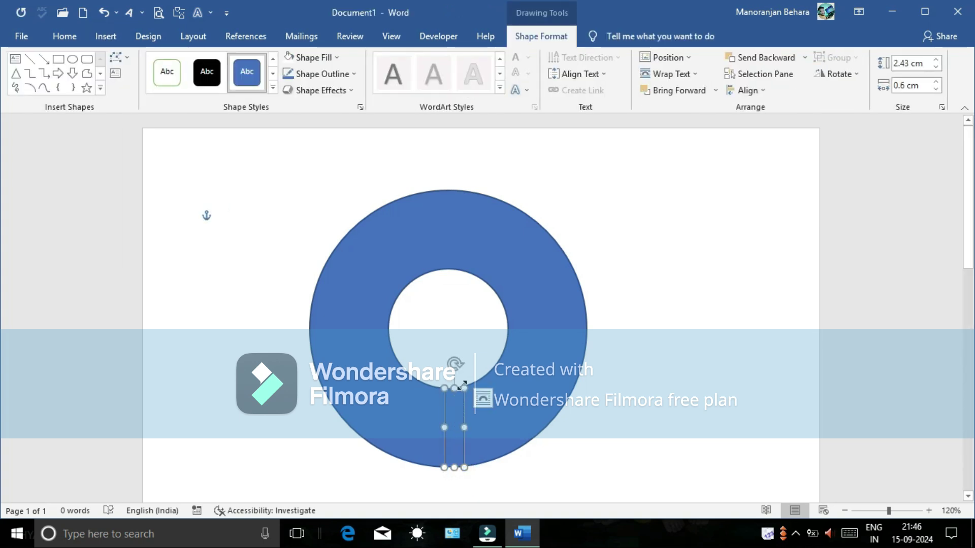
left_click_drag(465, 388, 463, 384)
left_click_drag(460, 386, 462, 384)
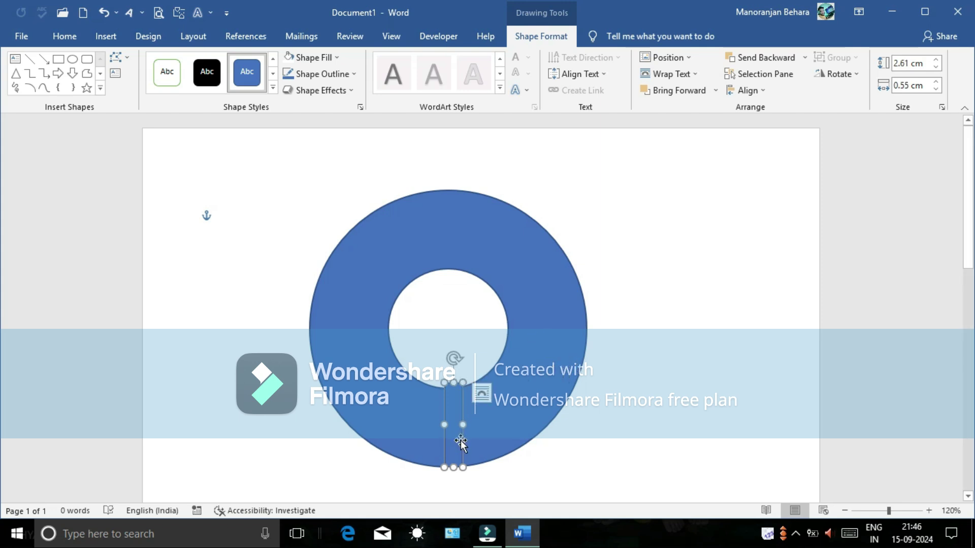
Give the narrow rectangle a white fill and remove its outline to cut a slot in the ring.
left_click(309, 58)
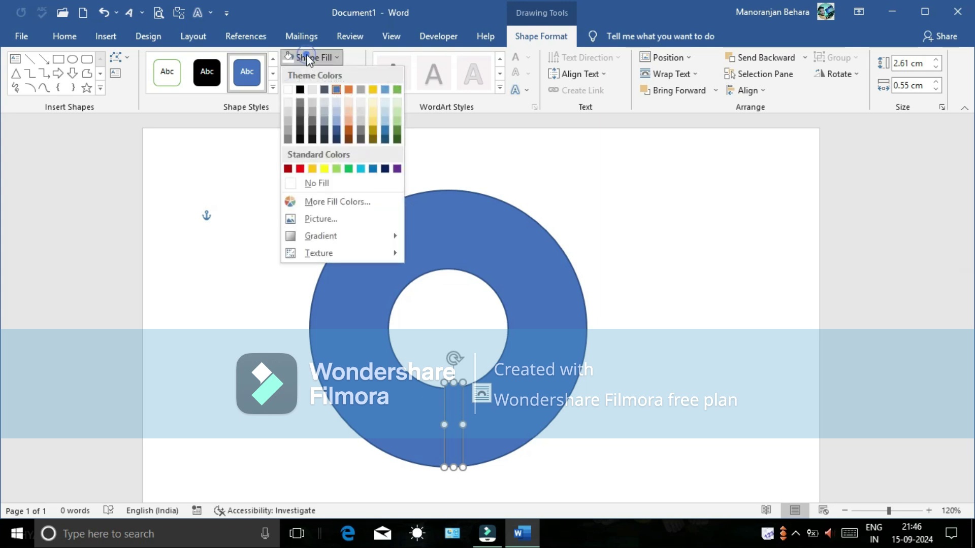
left_click(288, 90)
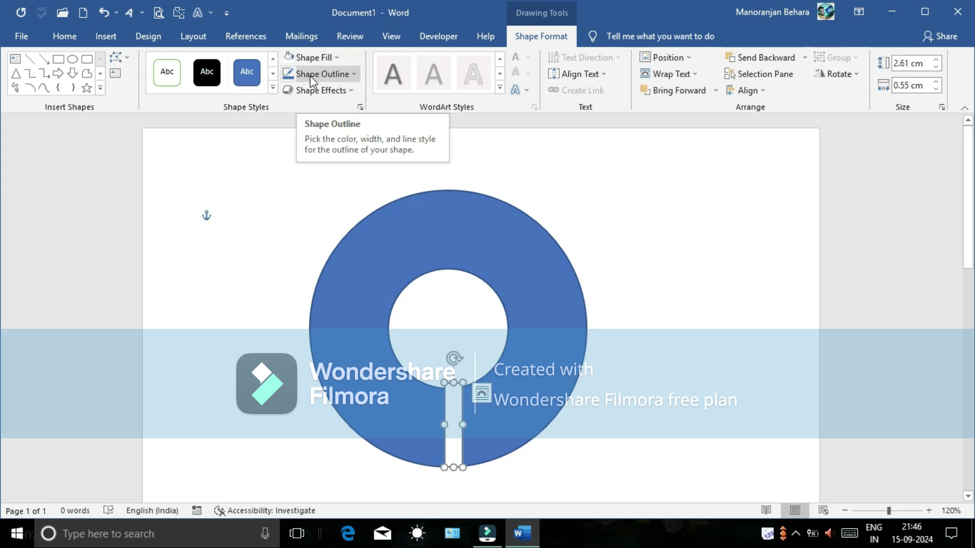
left_click(310, 75)
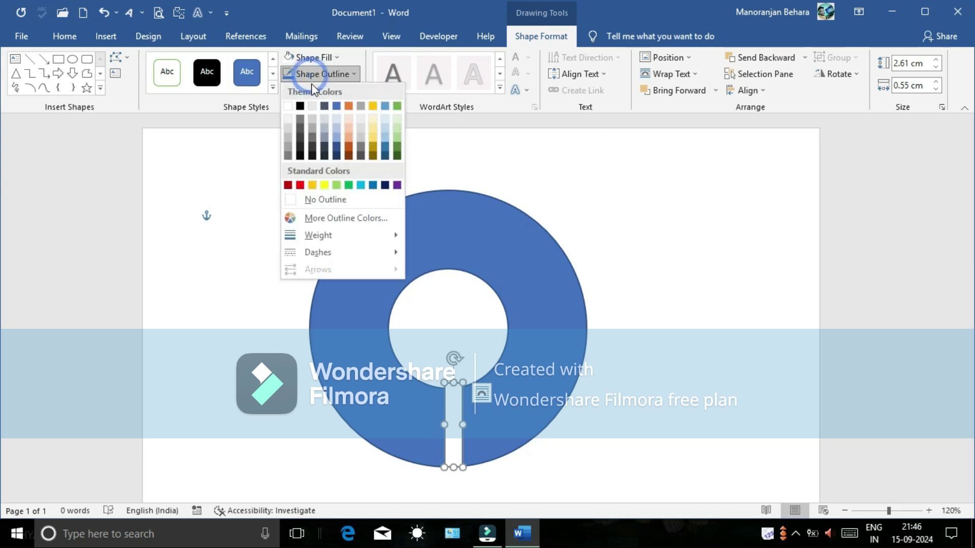
left_click(295, 201)
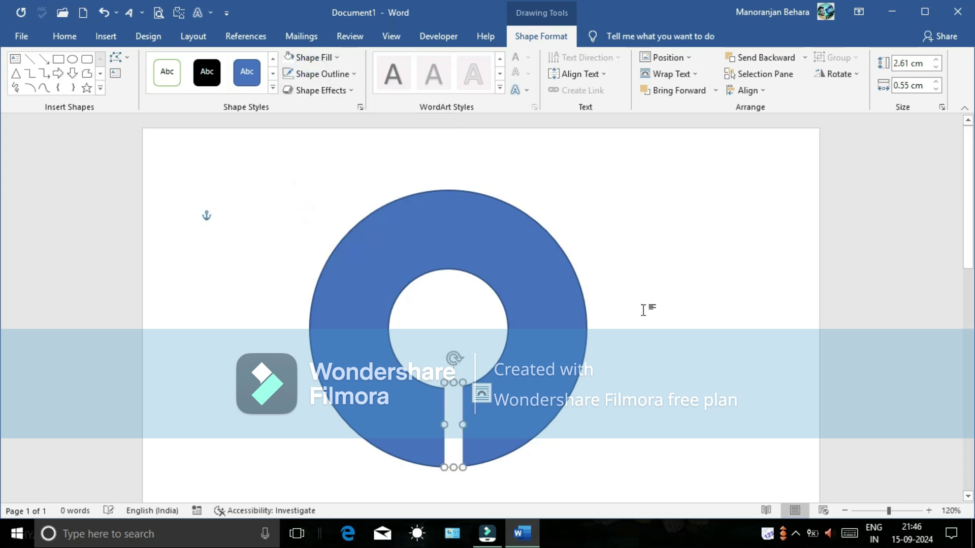
left_click(703, 298)
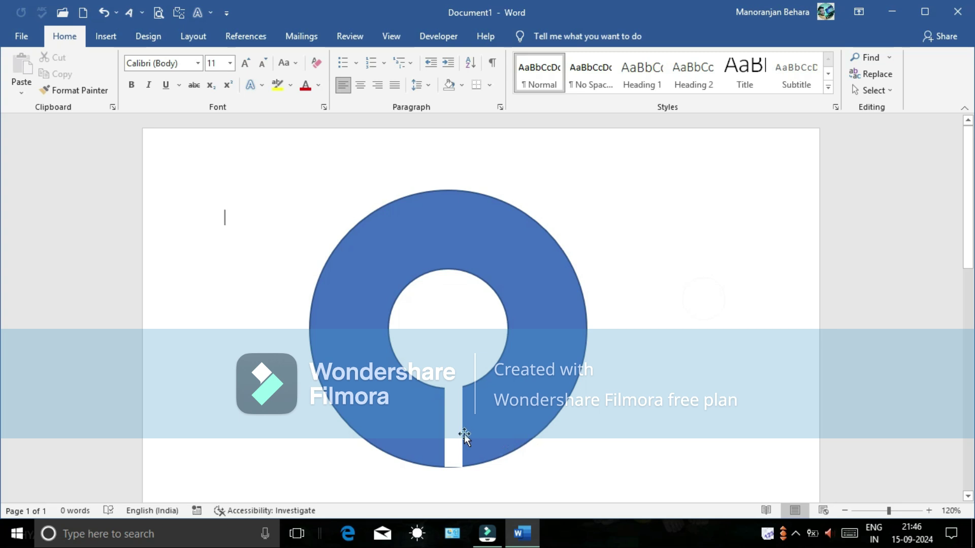
Nudge the white slot rectangle slightly left so it sits centred below the inner circle.
left_click(449, 435)
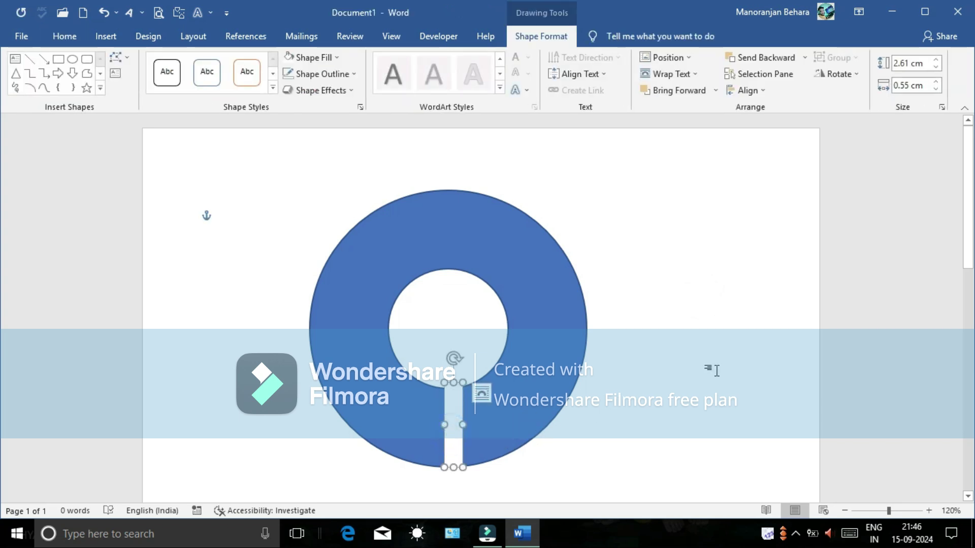
key("ctrl+Left")
key("ctrl+Left")
key("ctrl+Left")
key("ctrl+Left")
key("ctrl+Left")
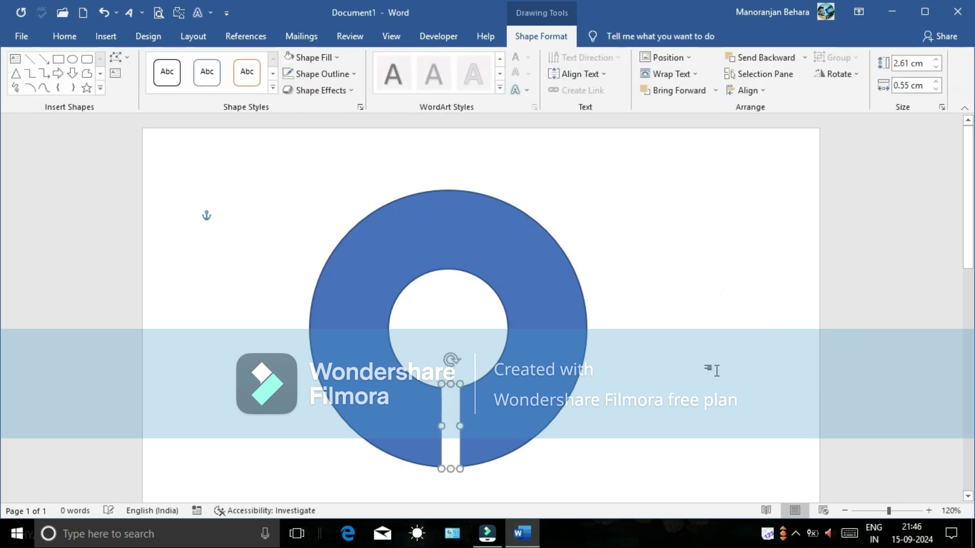
key("ctrl+Left")
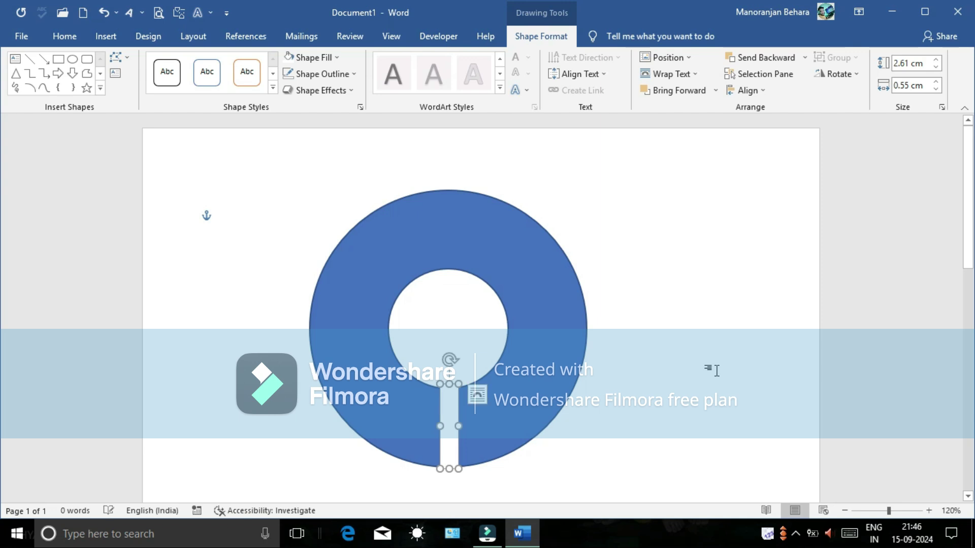
left_click(710, 382)
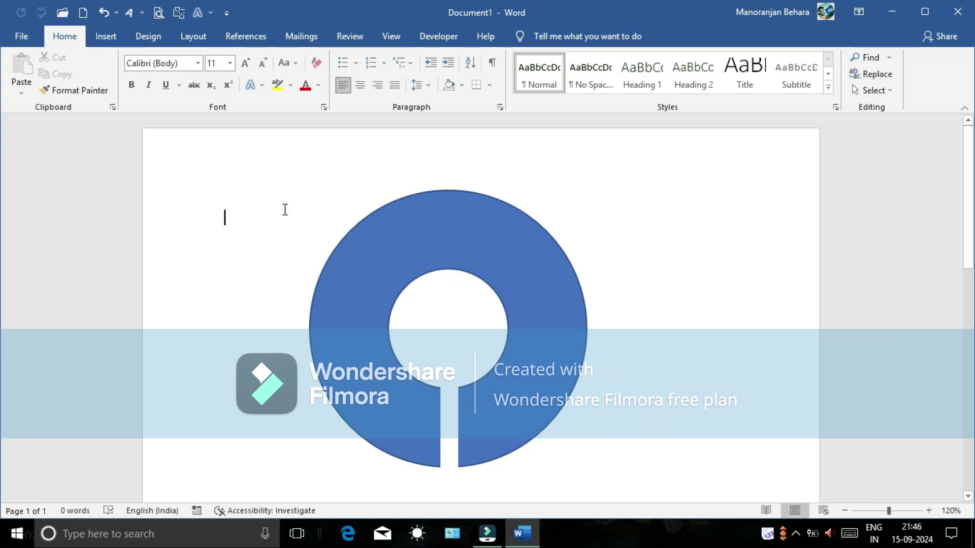
Draw a text box about 7.84 cm wide above the ring and reduce its height to about 0.82 cm.
left_click(105, 36)
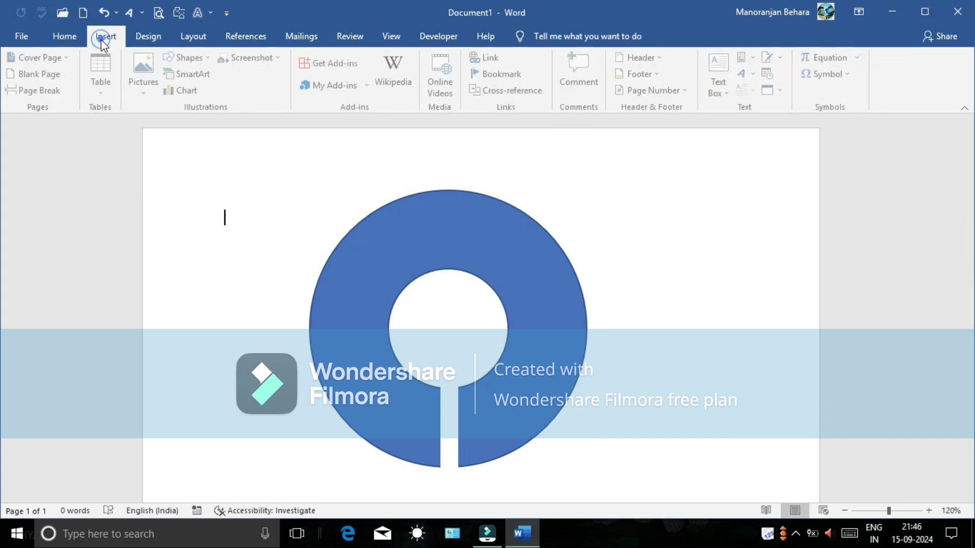
left_click(189, 58)
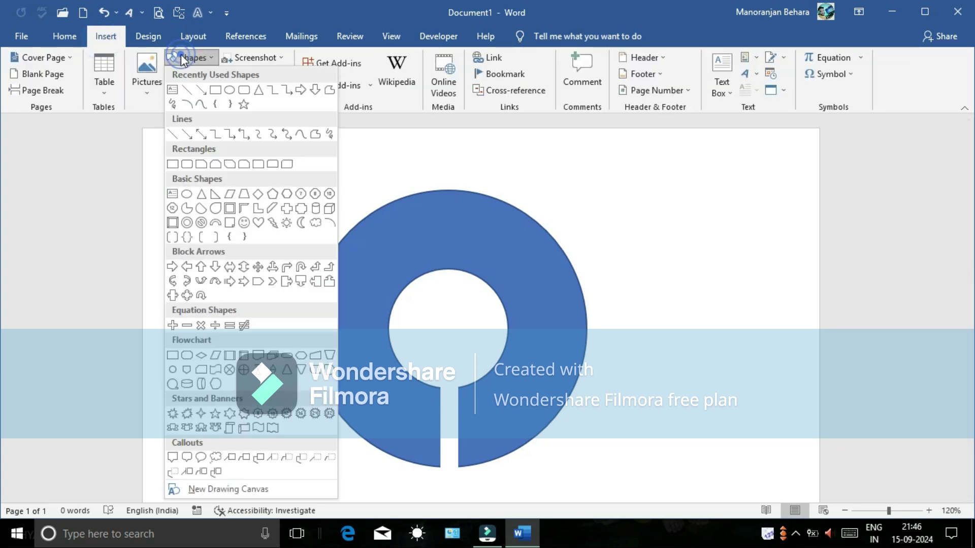
left_click(174, 92)
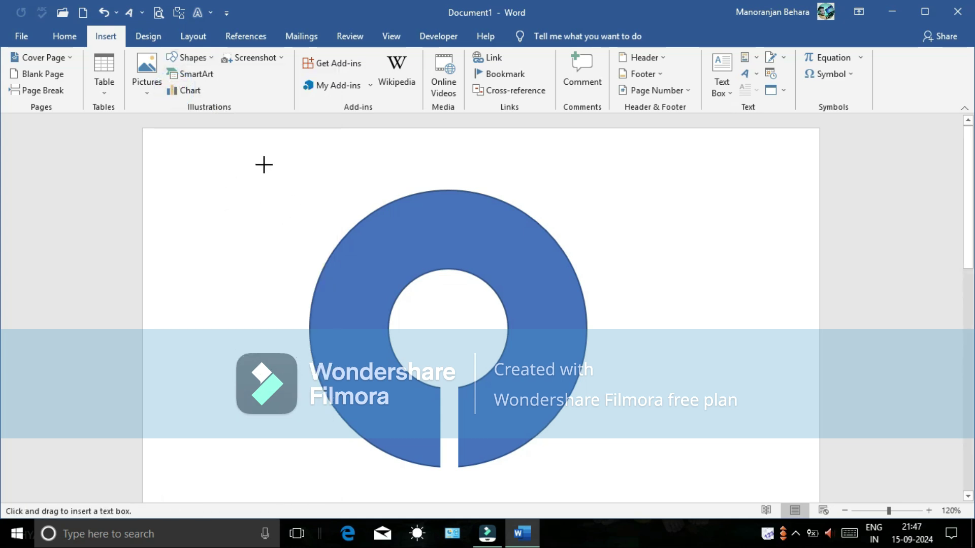
left_click_drag(215, 164, 469, 200)
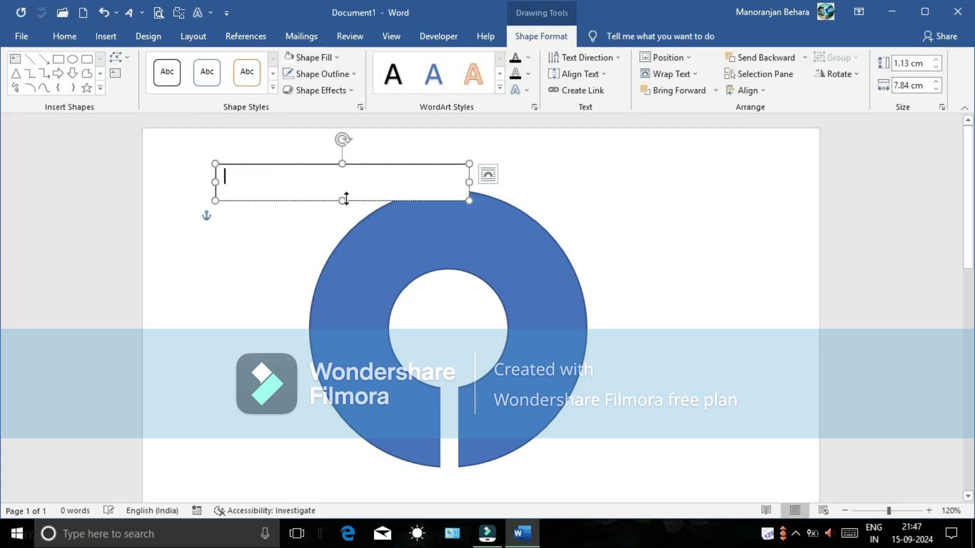
left_click_drag(341, 199, 342, 190)
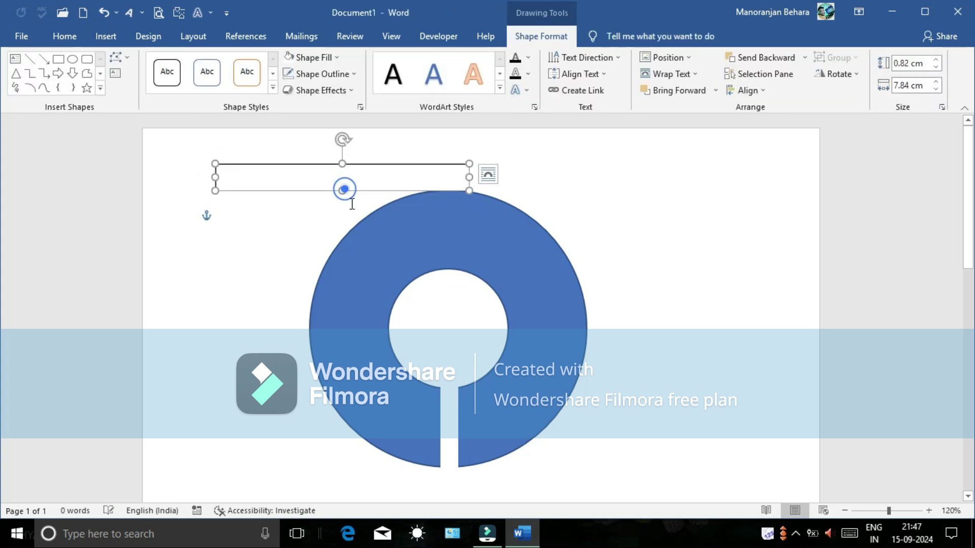
Enter "State Bank Of India" in the text box.
left_click(274, 178)
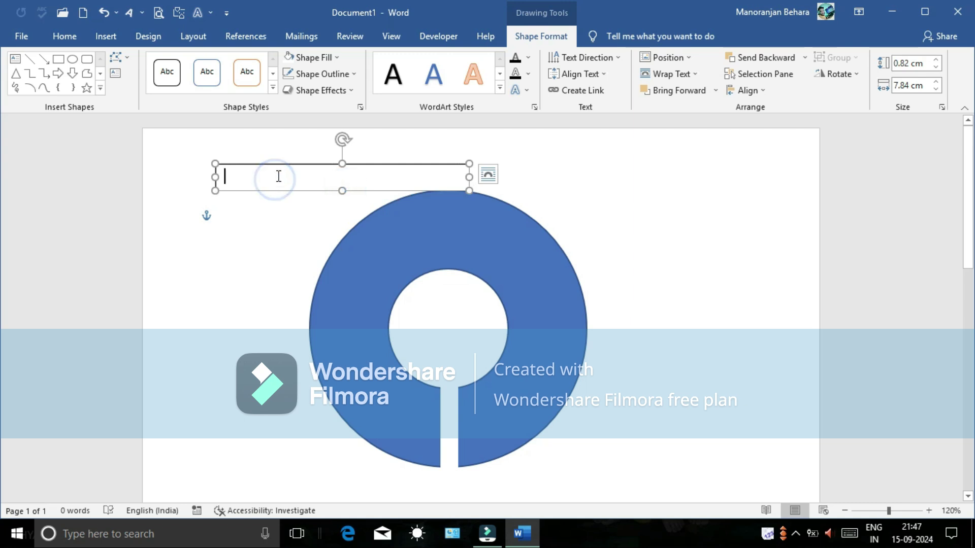
type("State b")
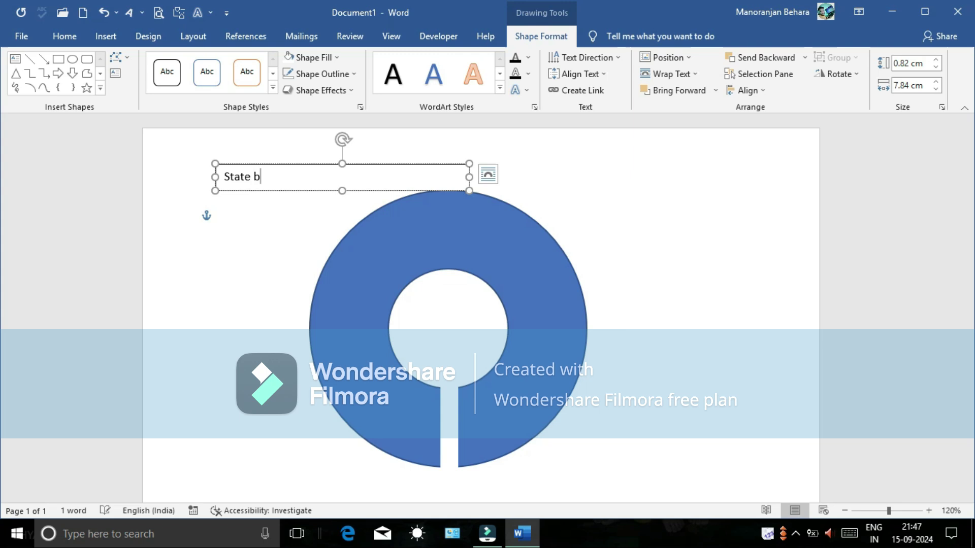
key("BackSpace")
type("VBan")
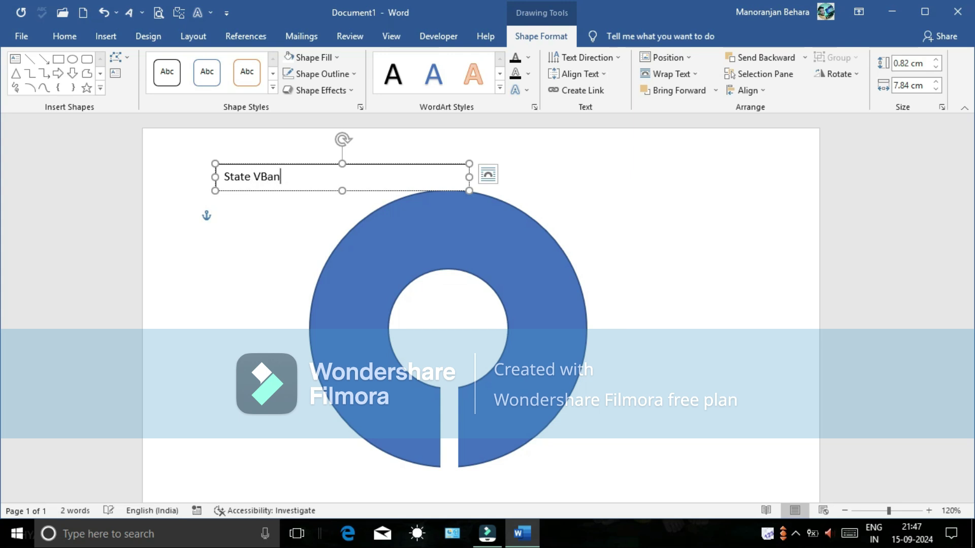
key("BackSpace")
key("BackSpace")
type("Bank Of India")
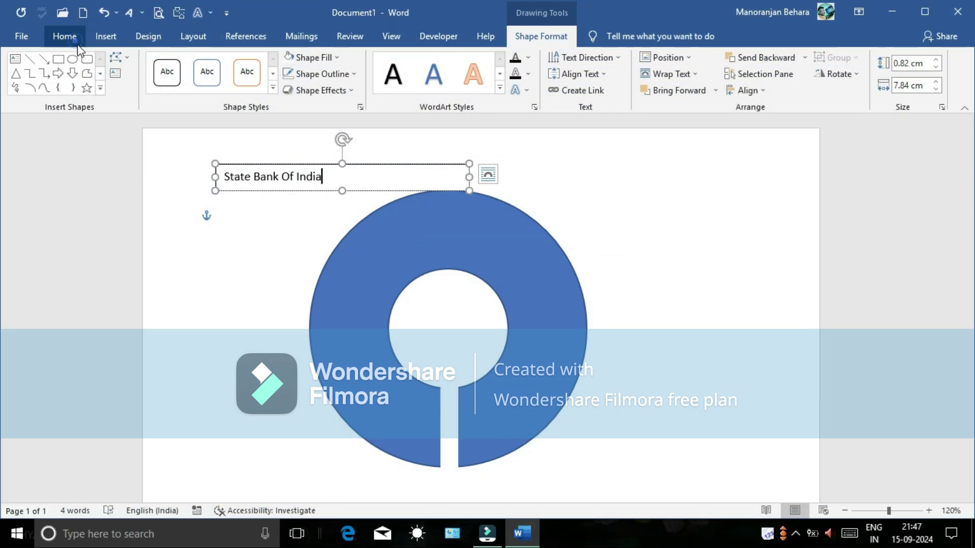
Enlarge the "State Bank Of India" text to 20 pt and make its box taller to fit.
left_click(65, 38)
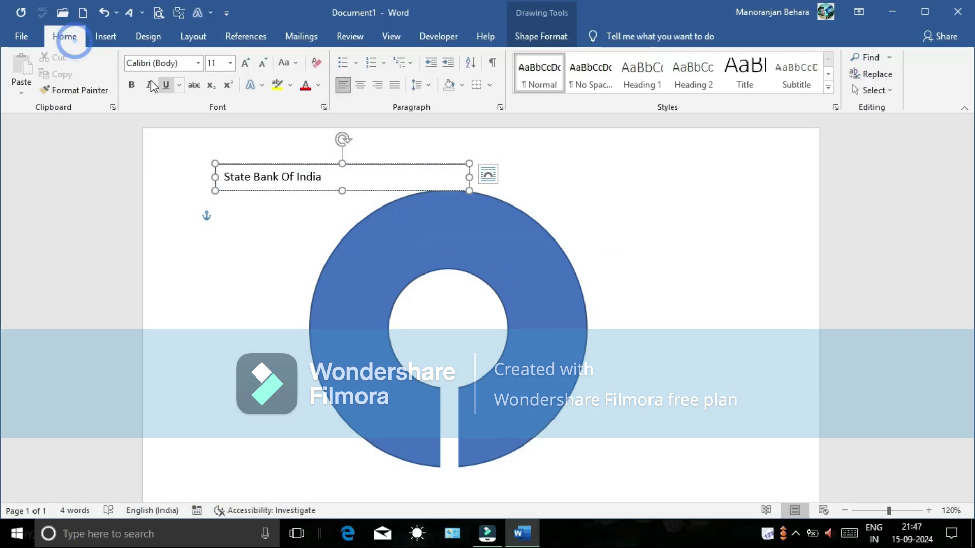
left_click(245, 63)
left_click_drag(331, 182, 224, 178)
left_click(246, 63)
left_click(246, 64)
left_click(246, 64)
left_click(246, 63)
left_click(246, 63)
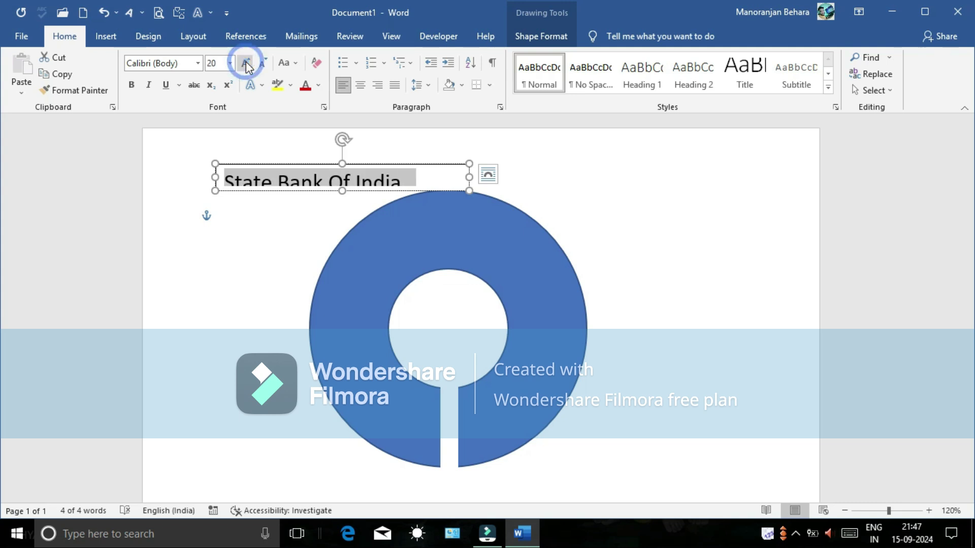
left_click_drag(343, 191, 342, 203)
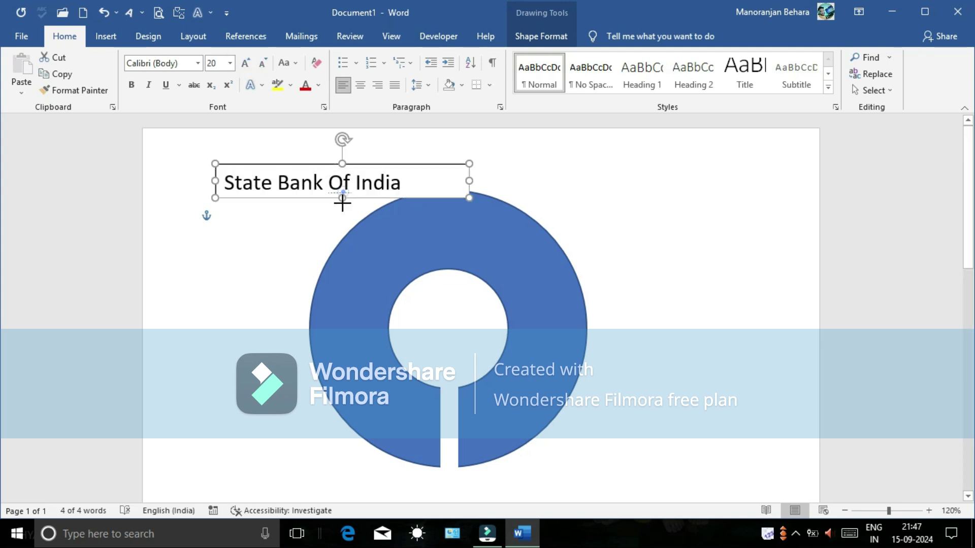
Set the text's font to Arial Black and widen the box so the whole name fits on one line.
left_click(197, 64)
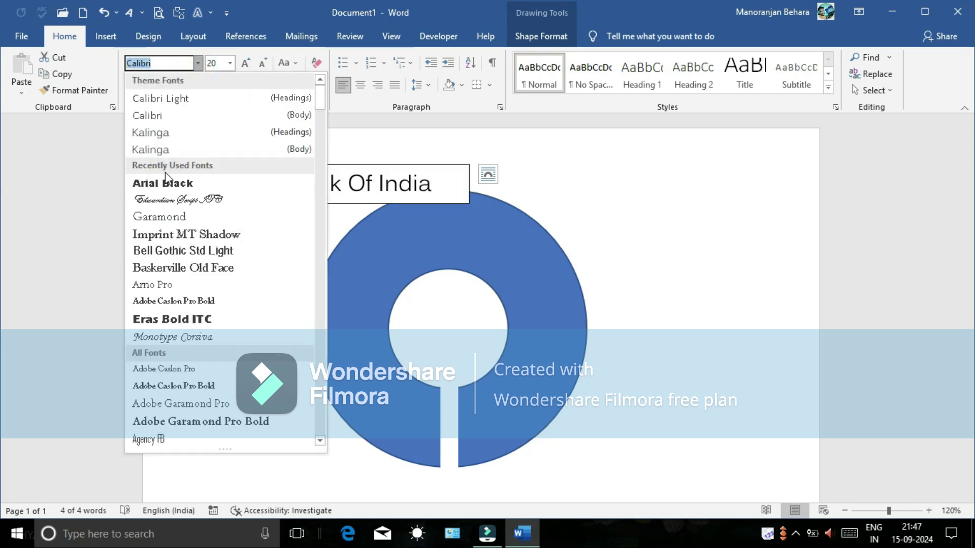
left_click(162, 183)
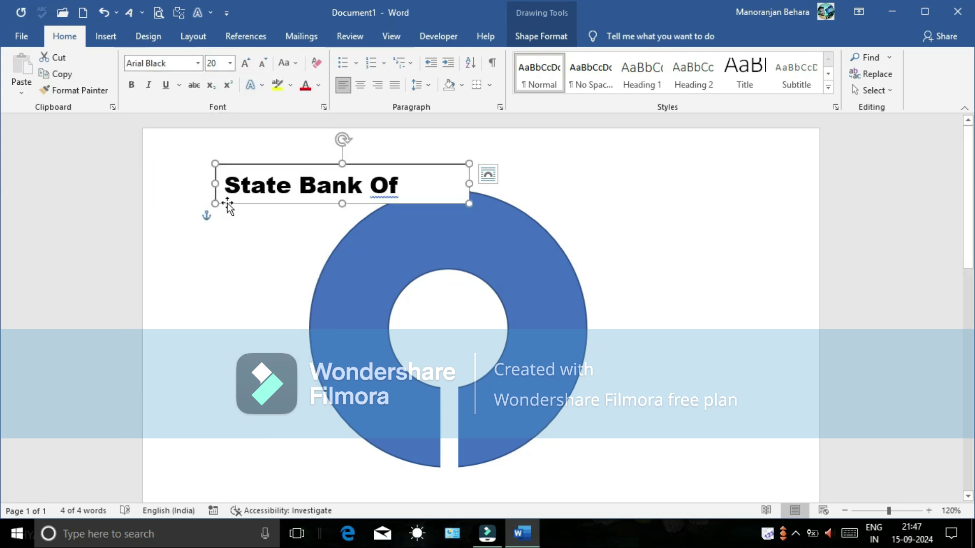
mouse_move(468, 184)
left_mouse_down()
mouse_move(526, 170)
mouse_move(474, 214)
mouse_move(483, 185)
left_mouse_up()
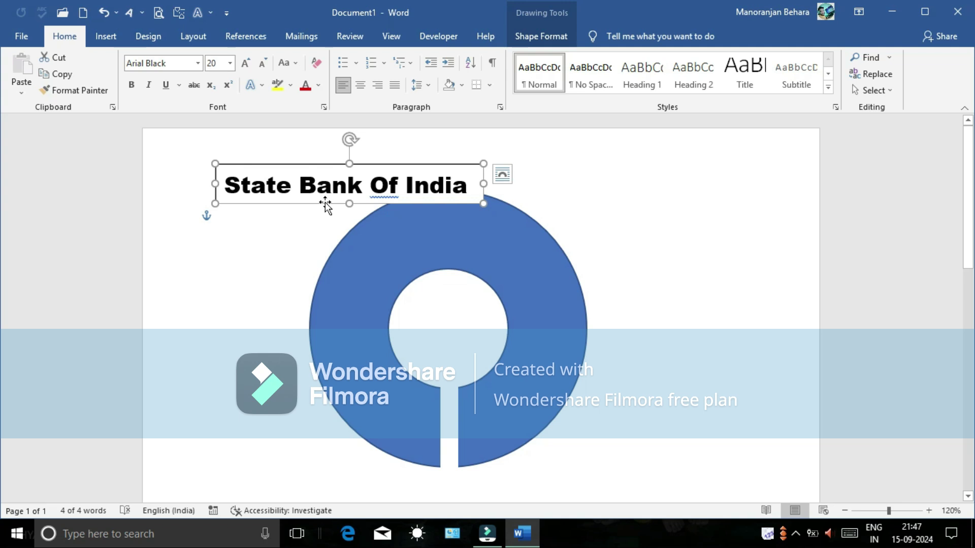
Move the text box across the middle of the ring and widen it to match the ring's full width.
left_click_drag(325, 202, 419, 350)
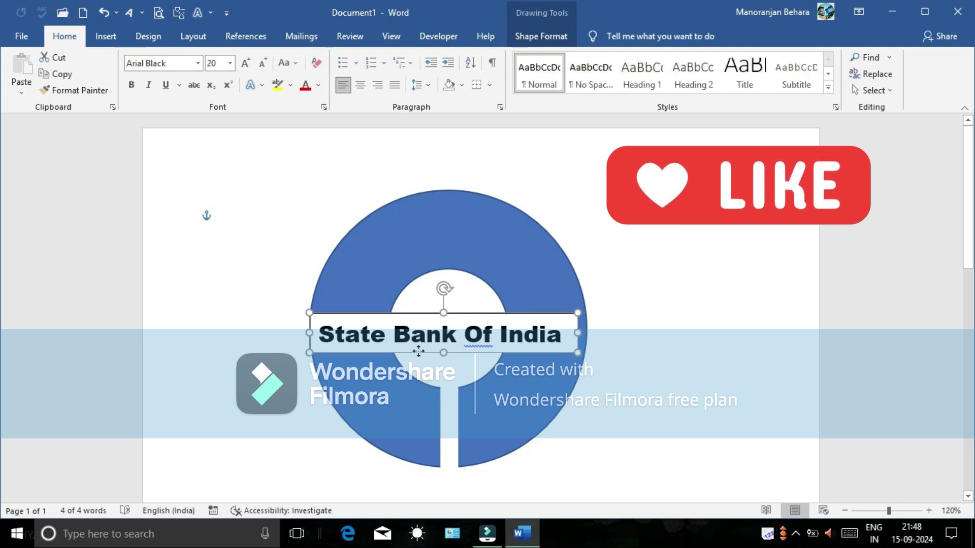
left_click_drag(577, 332, 585, 331)
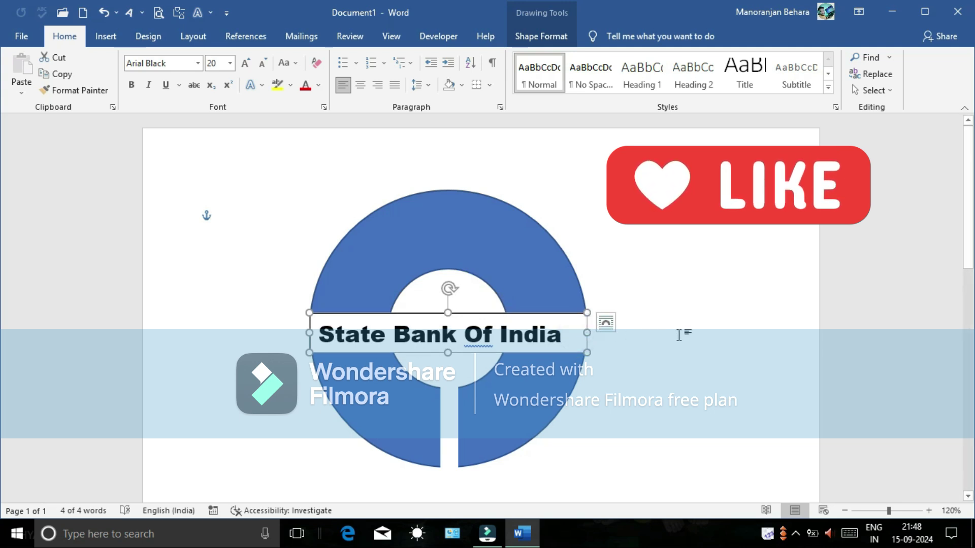
left_click(665, 286)
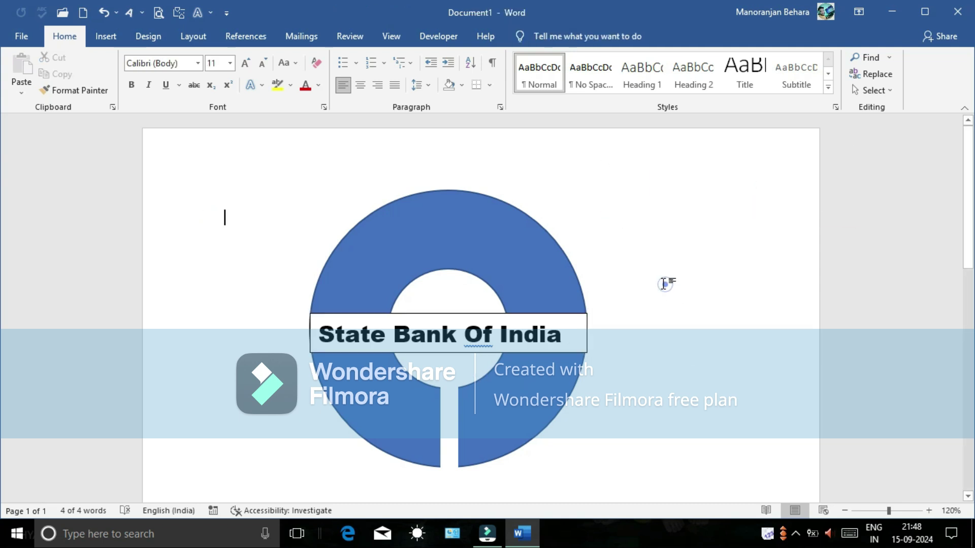
left_click(576, 350)
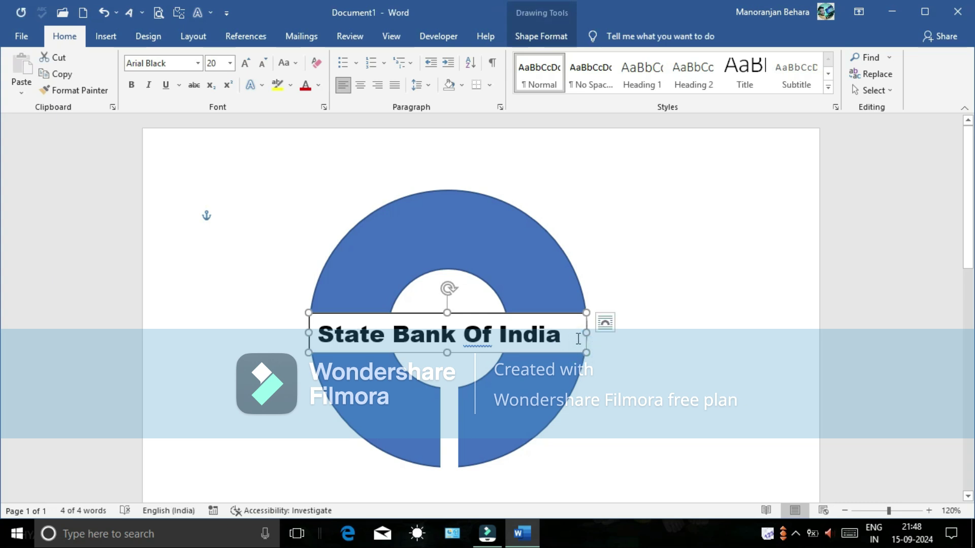
left_click(643, 247)
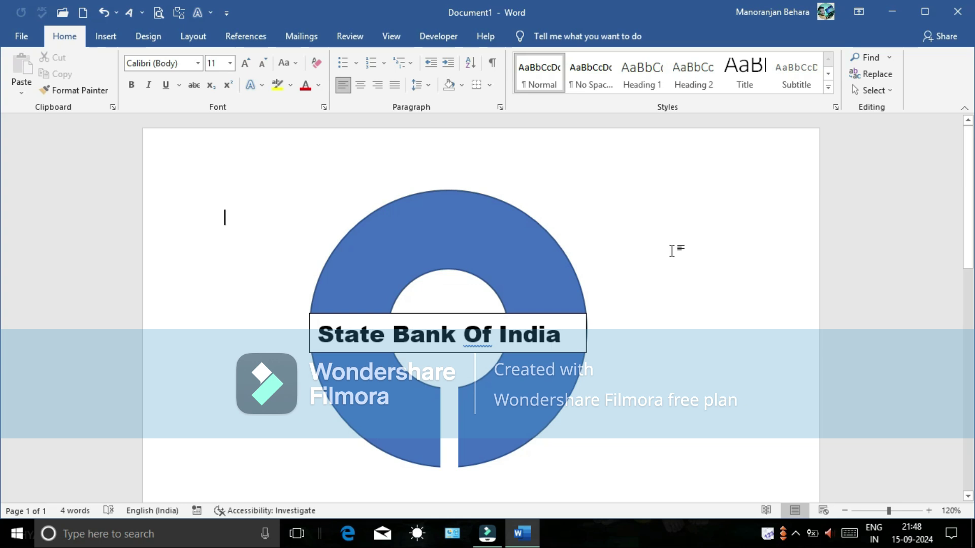
Nudge the text box slightly upward so it is vertically centred on the ring.
left_click(507, 354)
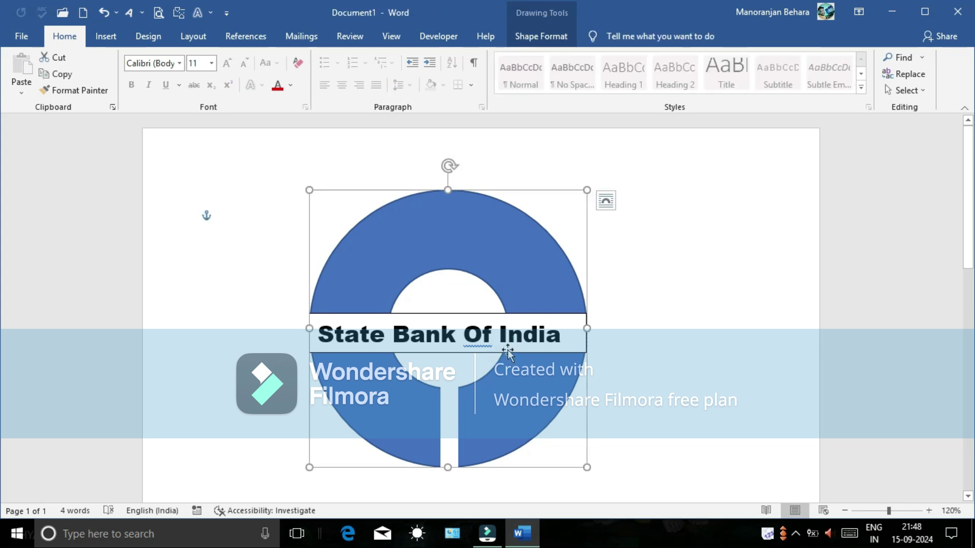
left_click(507, 350)
key("Up")
key("Up")
key("Up")
key("Up")
key("Up")
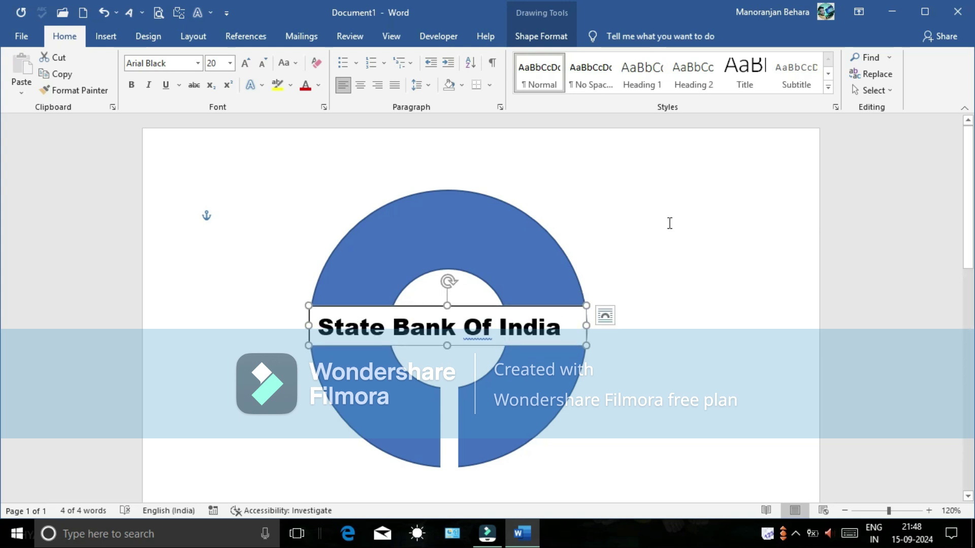
left_click(668, 221)
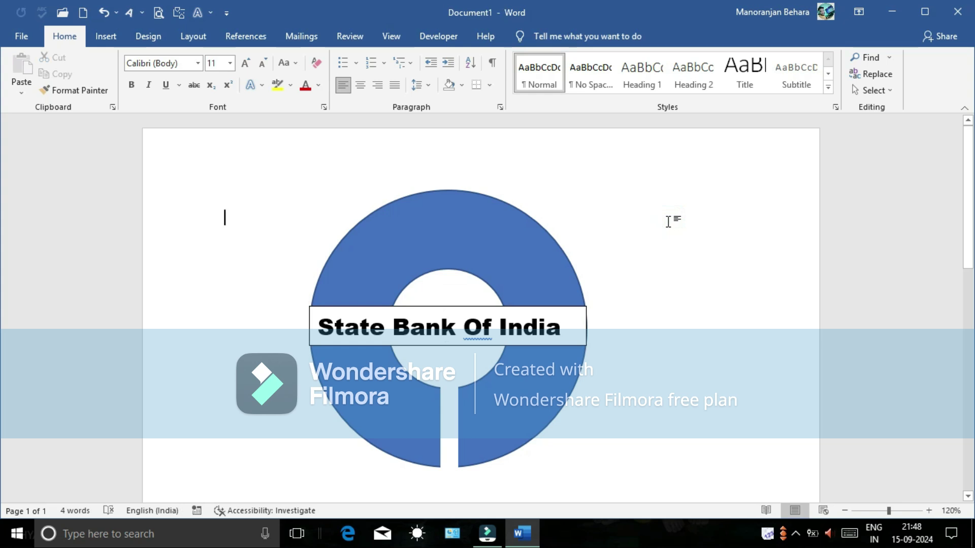
Ignore the grammar suggestion once for the word "Of" in the text box.
right_click(480, 335)
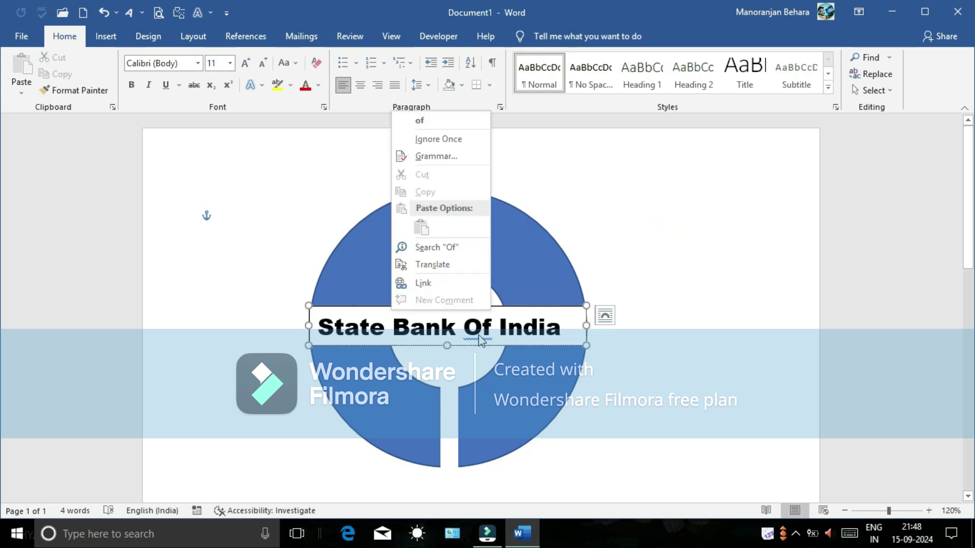
left_click(421, 140)
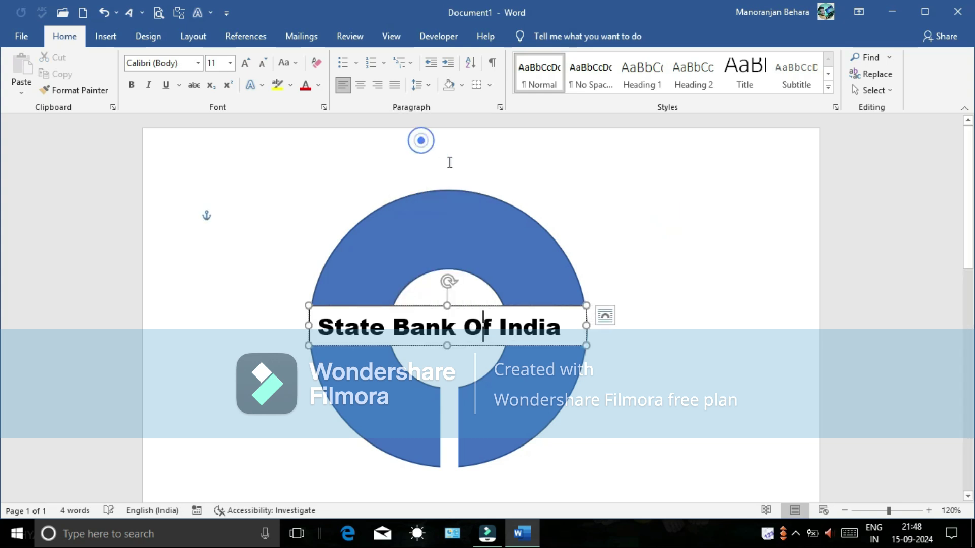
left_click(716, 305)
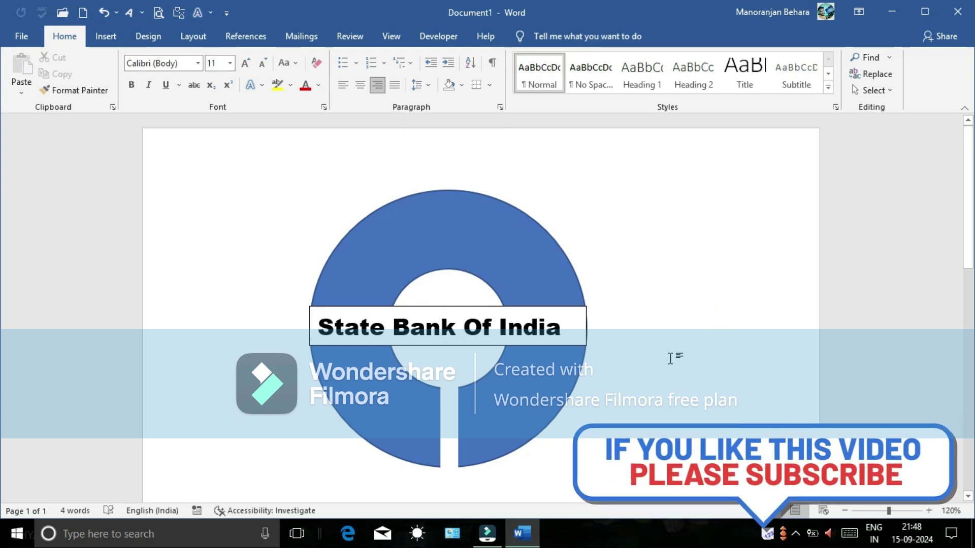
left_click(797, 536)
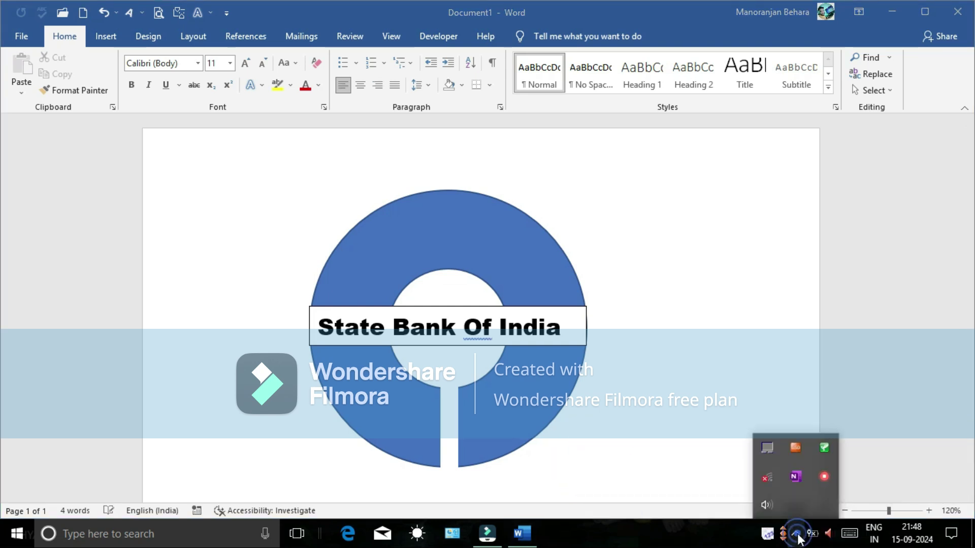
right_click(824, 479)
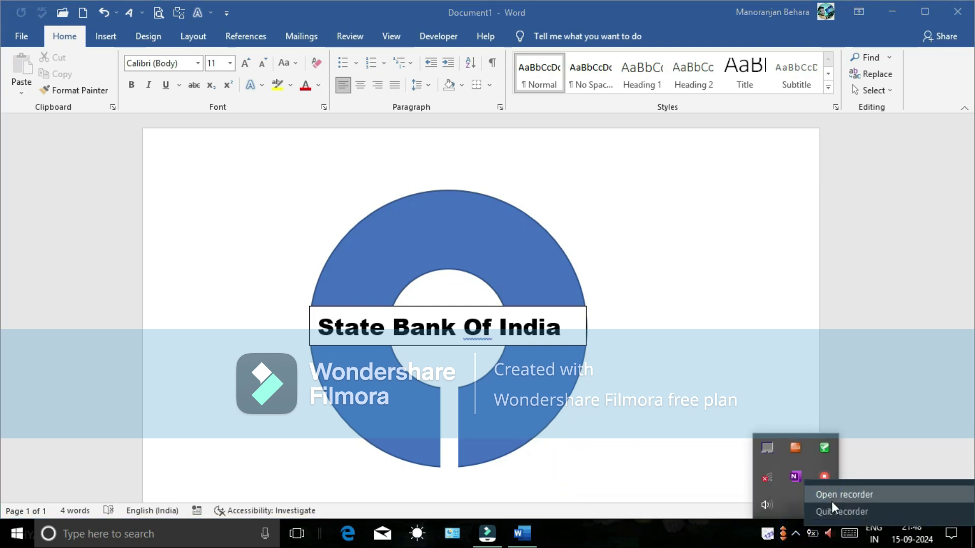